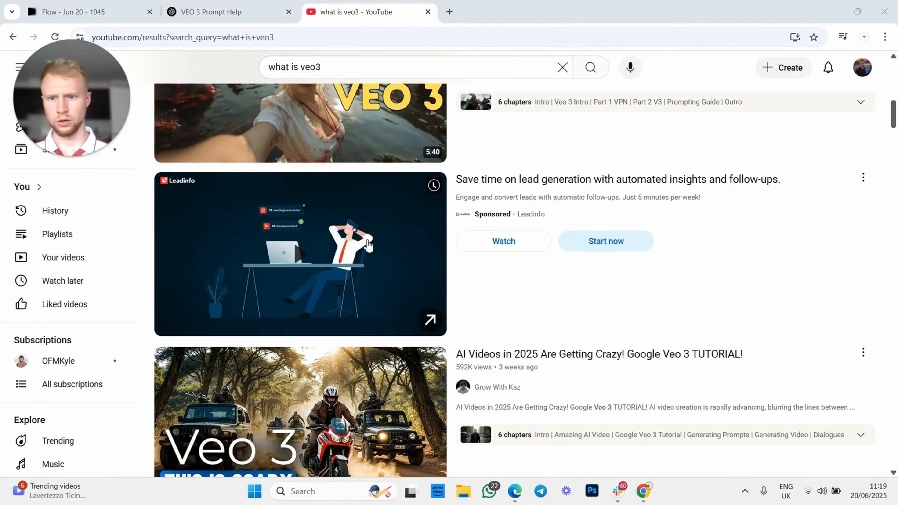
Browse the YouTube search results for "what is veo3"
scroll(393, 140, "up", 7)
scroll(393, 139, "down", 3)
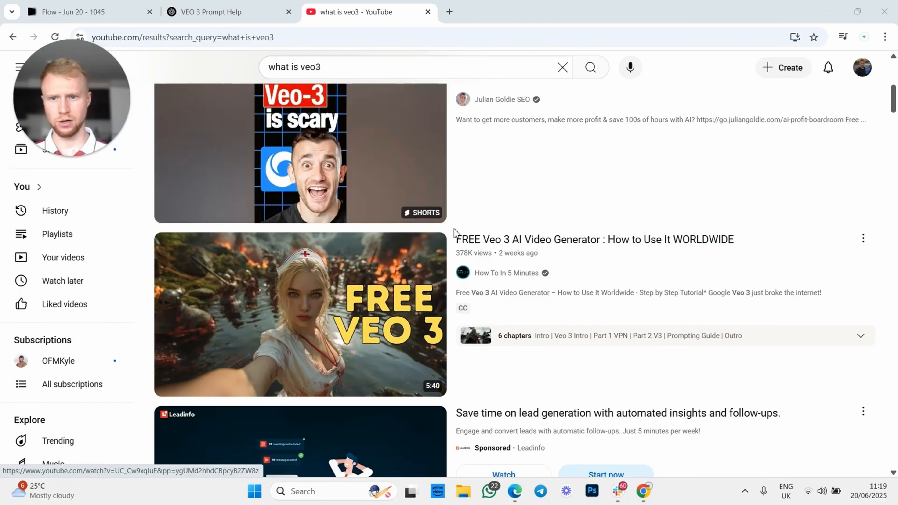
scroll(669, 227, "down", 2)
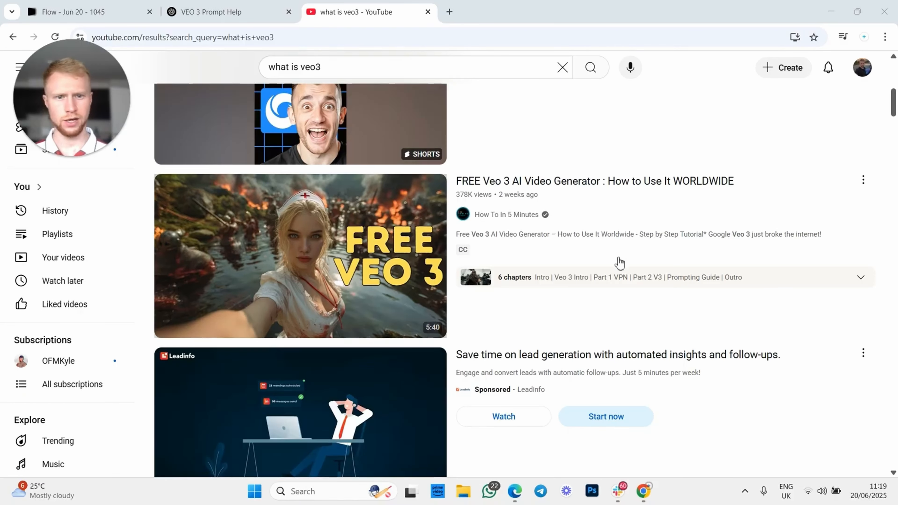
scroll(637, 283, "down", 10)
scroll(641, 324, "down", 9)
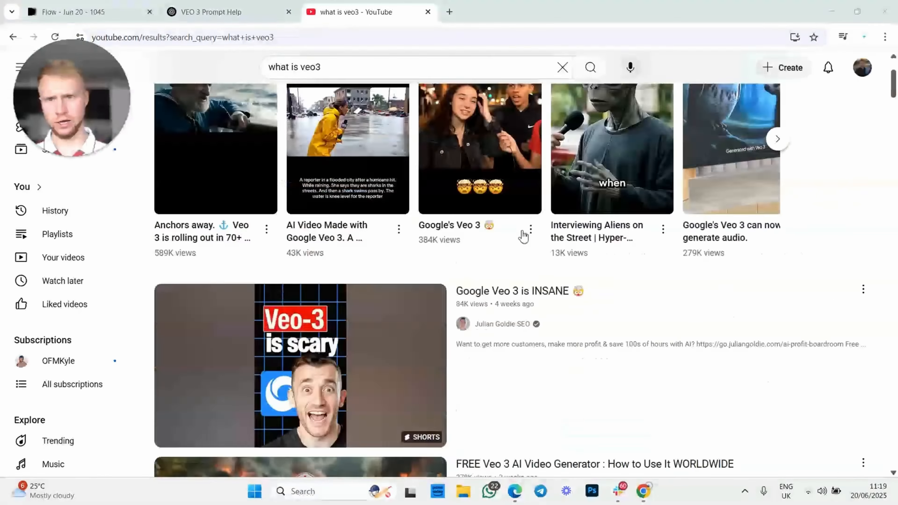
scroll(525, 234, "up", 5)
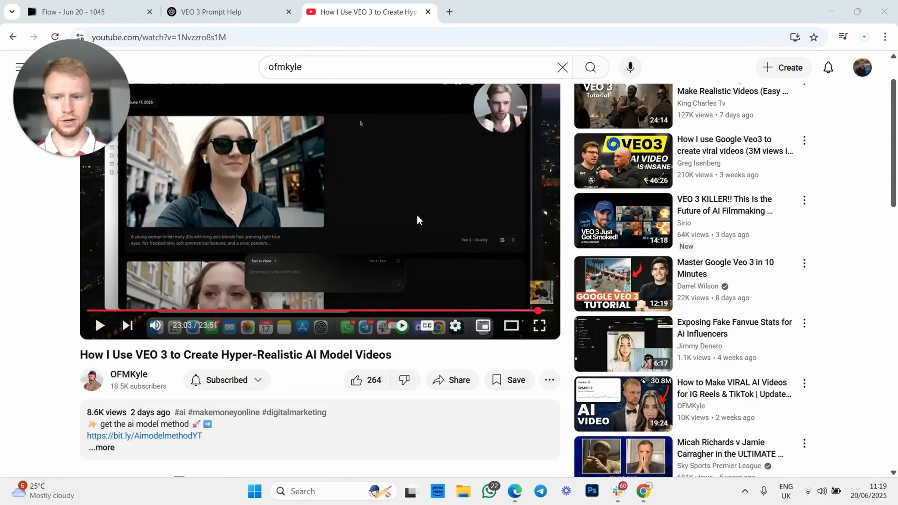
Expand the description of "How I Use VEO 3 to Create Hyper-Realistic AI Model Videos" and show the video's transcript
scroll(418, 219, "down", 3)
left_click(102, 330)
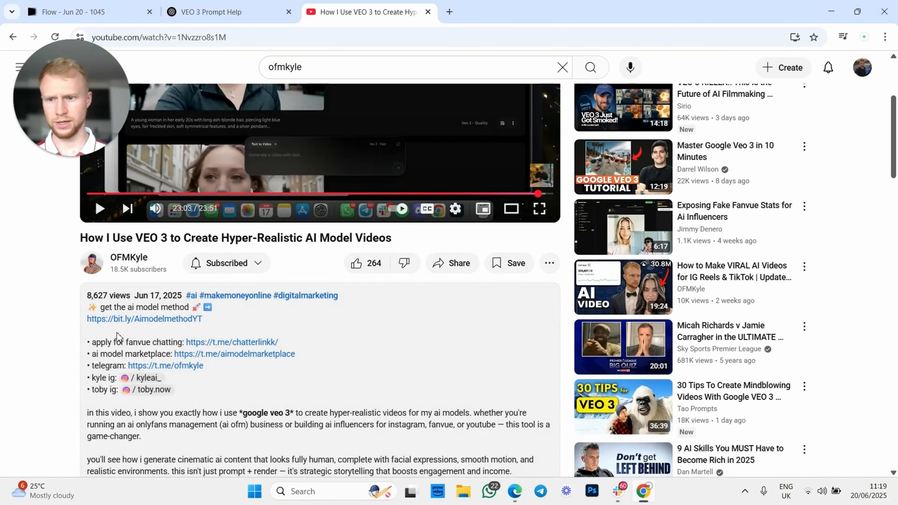
scroll(180, 325, "down", 5)
scroll(206, 204, "down", 8)
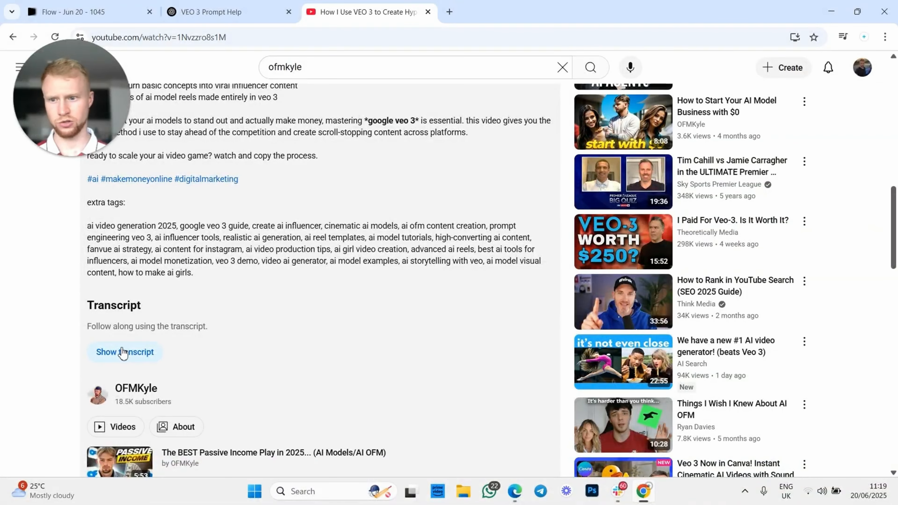
left_click(123, 352)
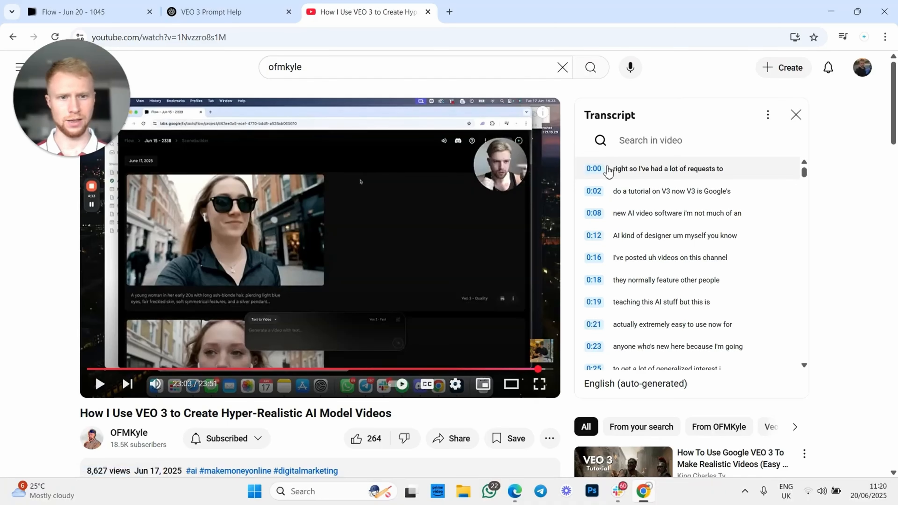
Copy the video's entire transcript, switch to ChatGPT and send it as a message in a new chat
left_click_drag(606, 170, 712, 423)
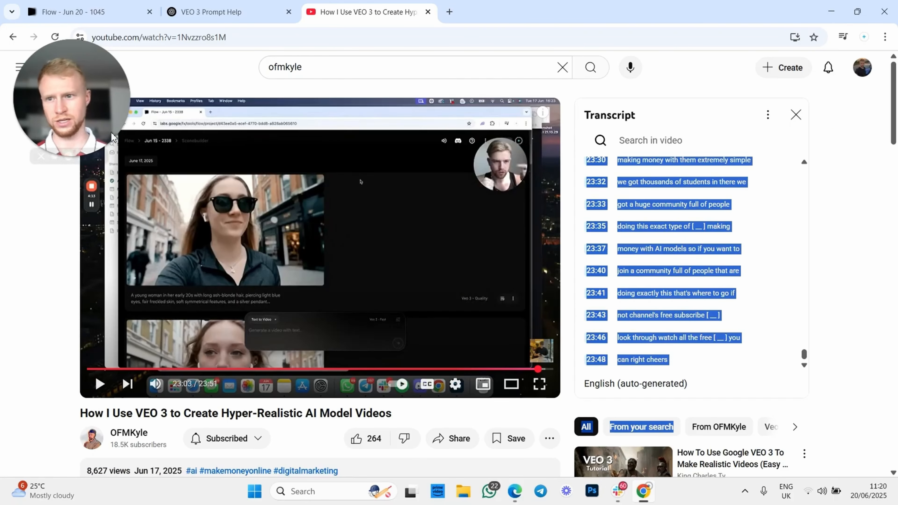
key("ctrl+shift+Tab")
left_click(289, 251)
key("ctrl+v")
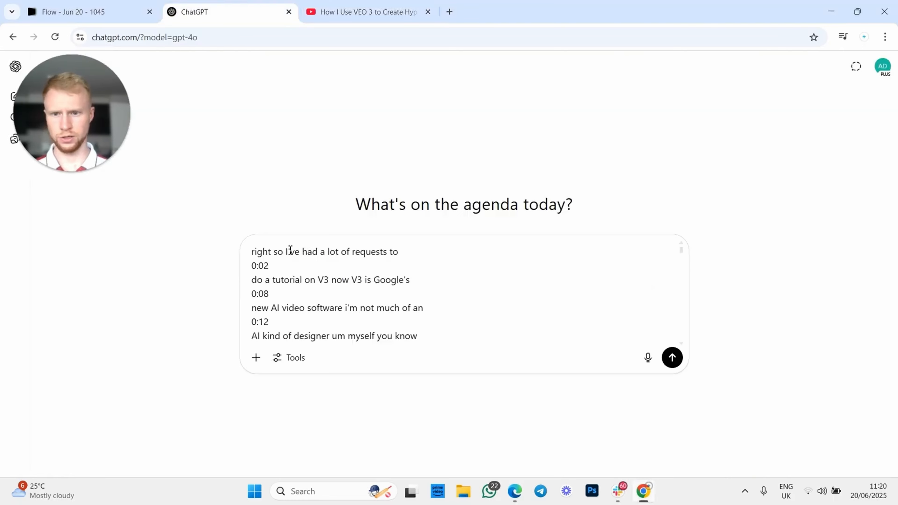
key("Return")
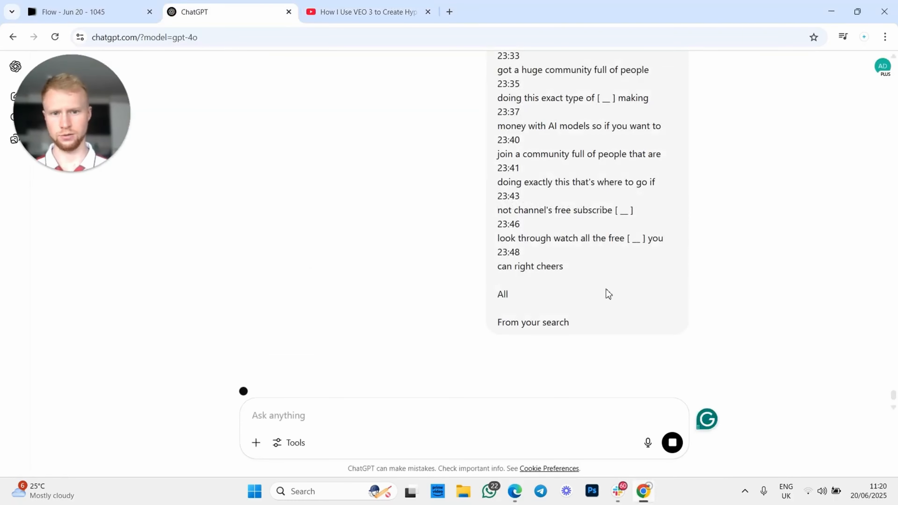
Review the sent transcript and read ChatGPT's breakdown of the VEO 3 tutorial, including its prompt formula
scroll(593, 271, "up", 5)
scroll(593, 270, "down", 3)
scroll(517, 267, "up", 20)
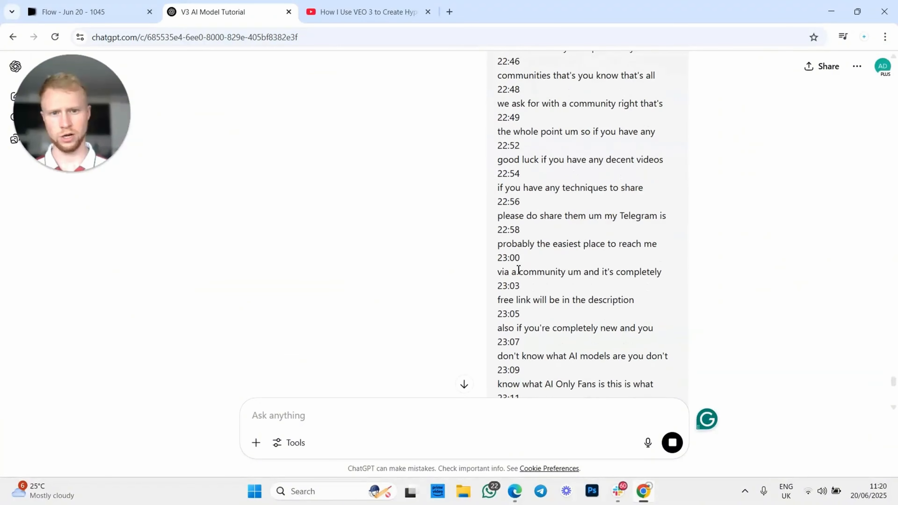
scroll(518, 270, "up", 5)
scroll(518, 270, "down", 20)
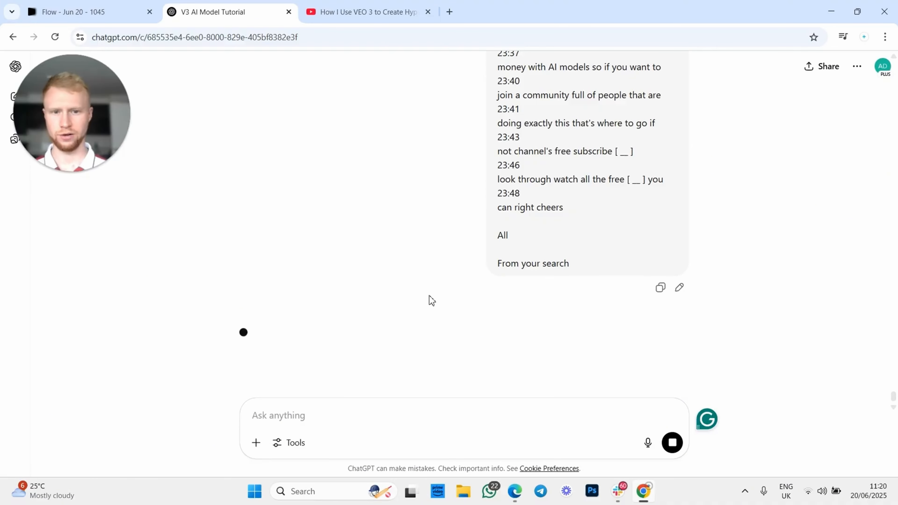
scroll(569, 244, "up", 10)
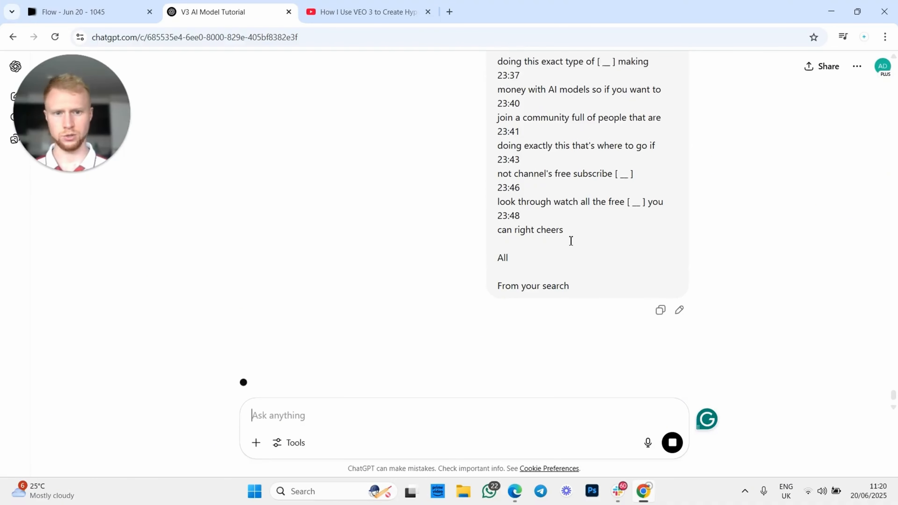
scroll(569, 243, "up", 20)
scroll(570, 243, "down", 20)
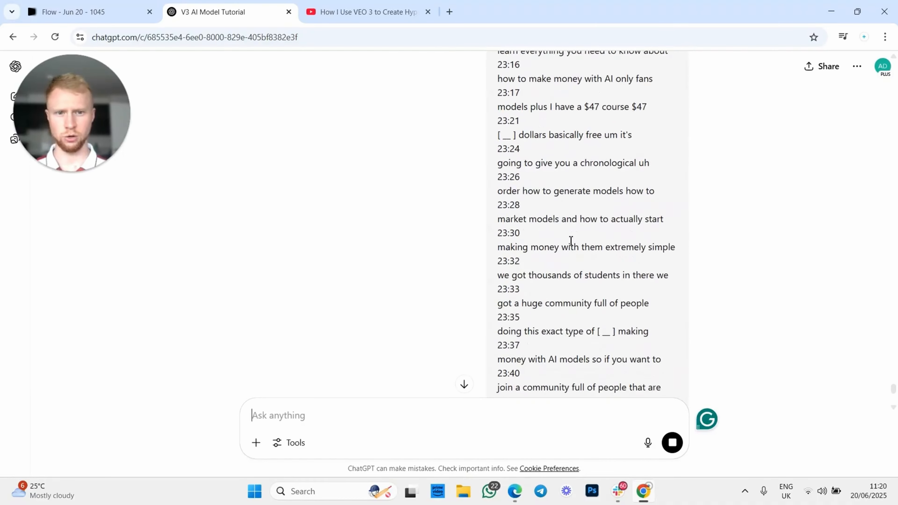
scroll(317, 317, "down", 3)
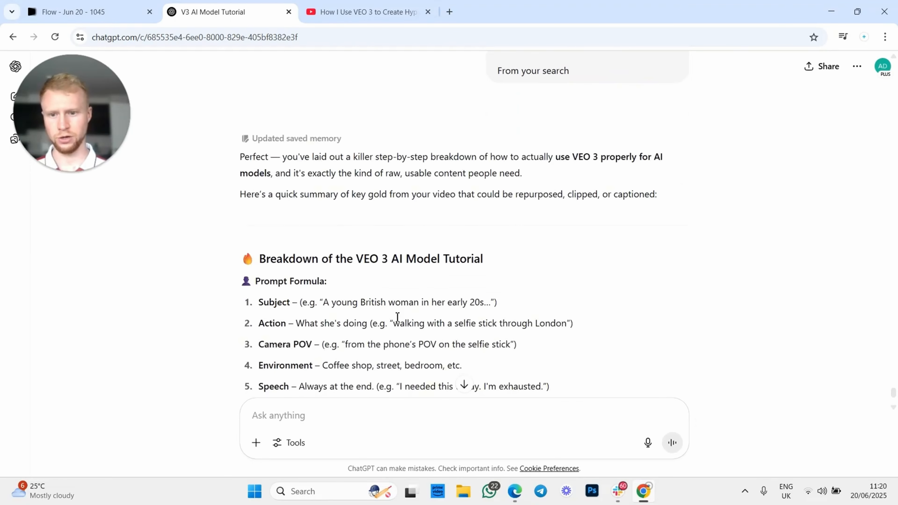
scroll(353, 304, "down", 5)
scroll(314, 270, "up", 2)
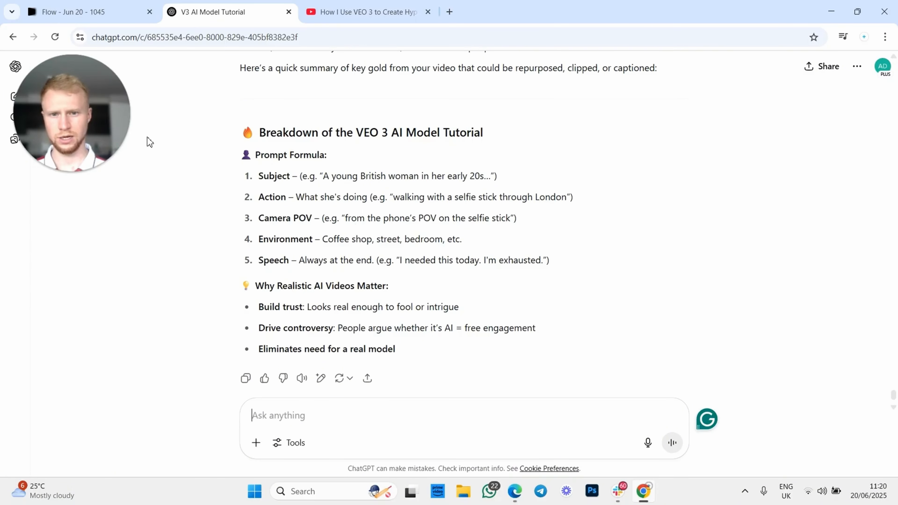
left_click_drag(102, 113, 157, 121)
scroll(357, 283, "up", 10)
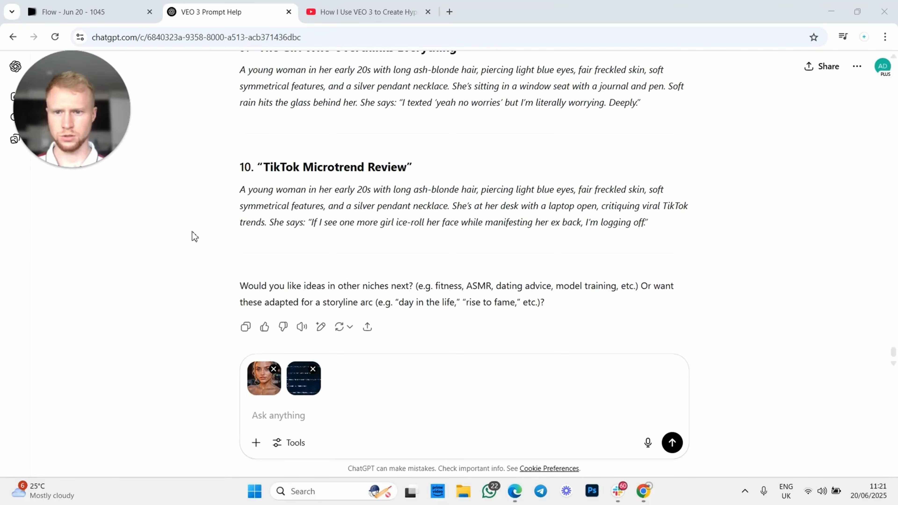
Preview the attached portrait of the model and the attached prompt-structure slide in the VEO 3 Prompt Help chat
scroll(194, 236, "down", 1)
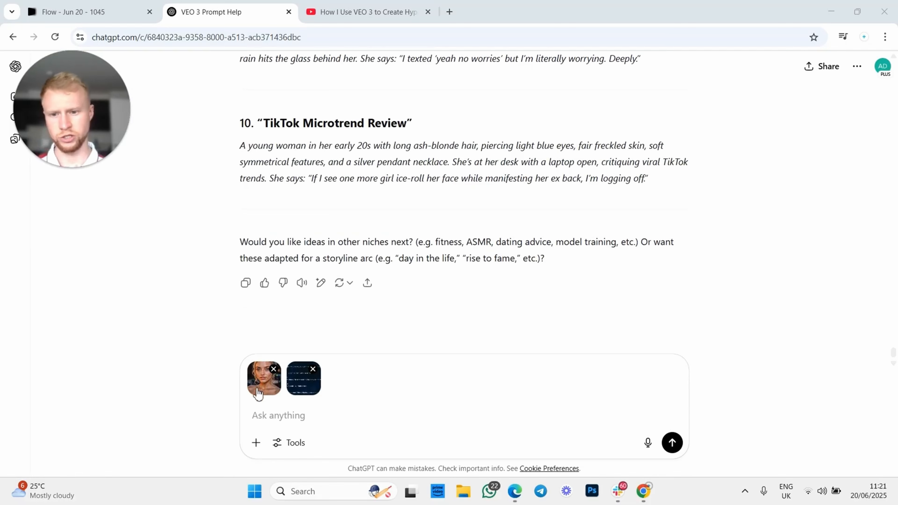
scroll(267, 199, "up", 4)
scroll(267, 202, "down", 4)
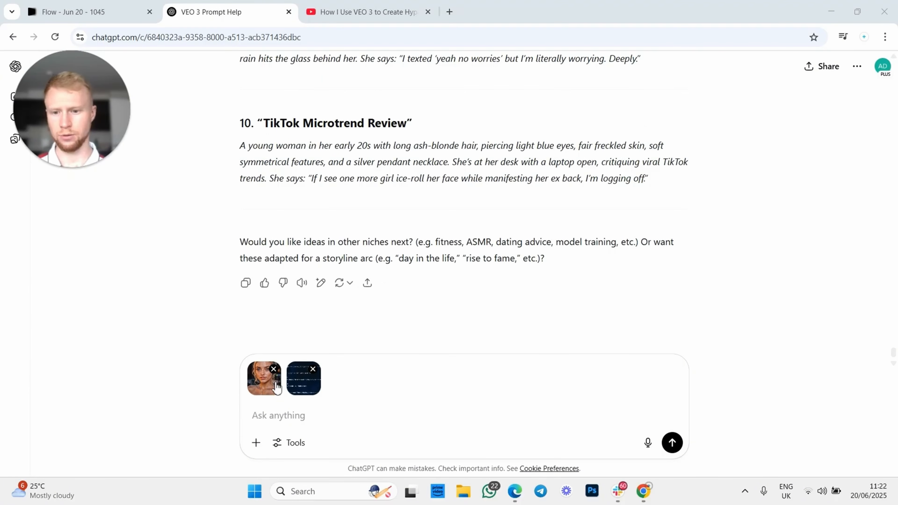
left_click(260, 387)
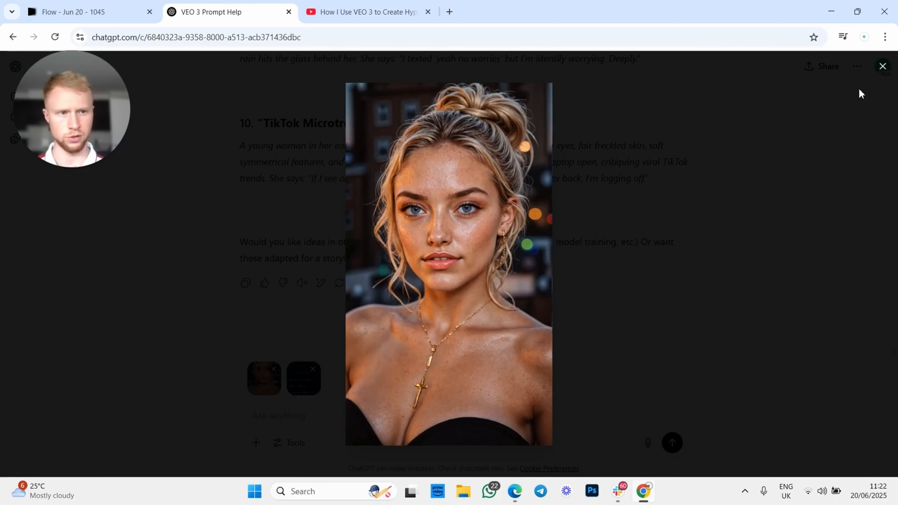
left_click(882, 67)
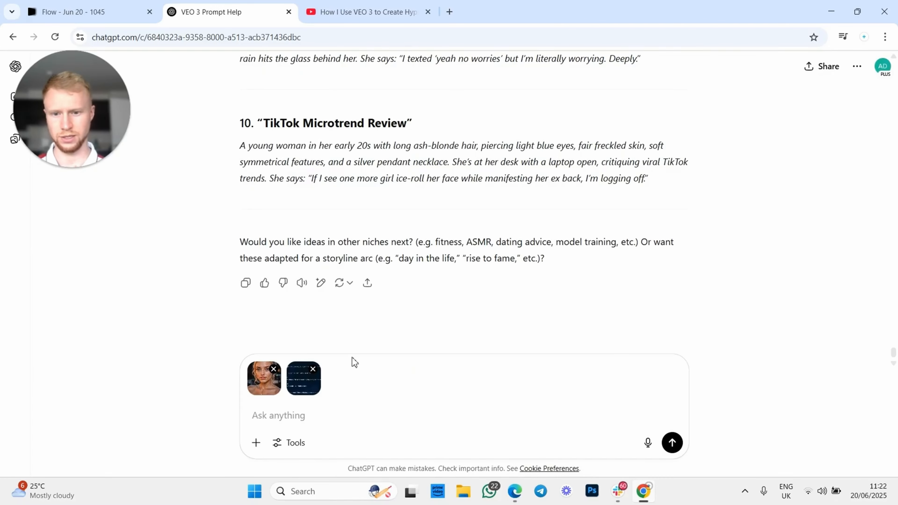
left_click(302, 388)
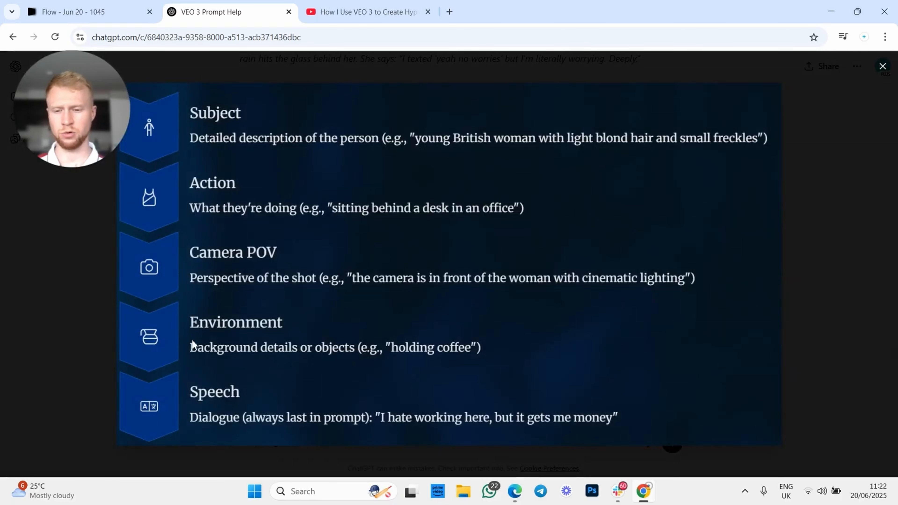
left_click(883, 67)
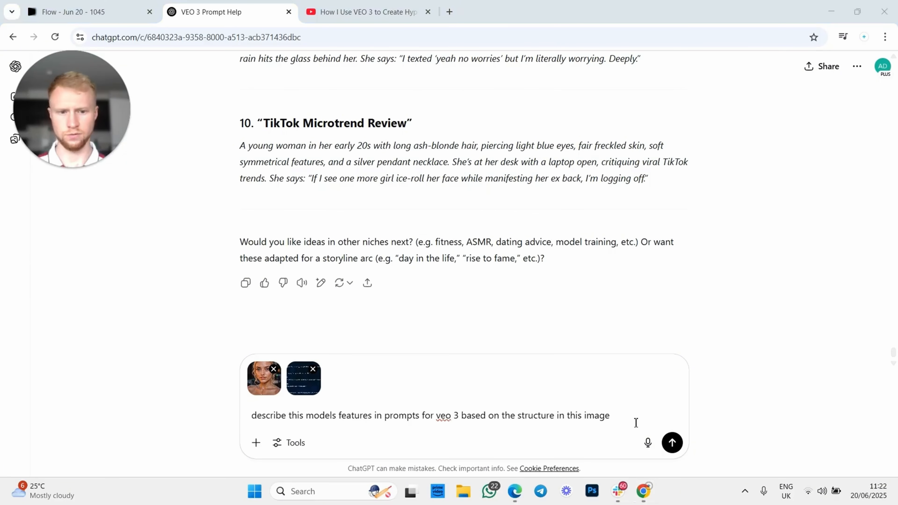
Send both images with the message "describe this models features in prompts for veo 3 based on the structure in this image"
left_click(672, 443)
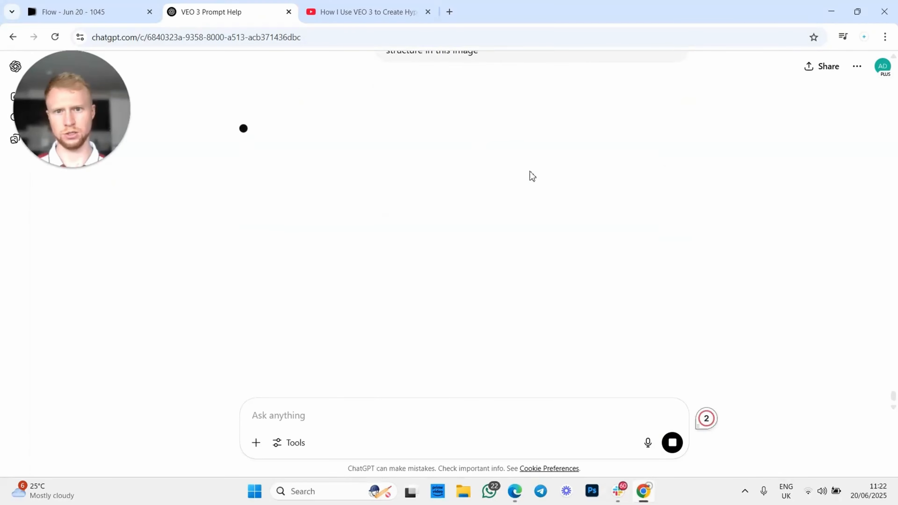
scroll(527, 213, "up", 3)
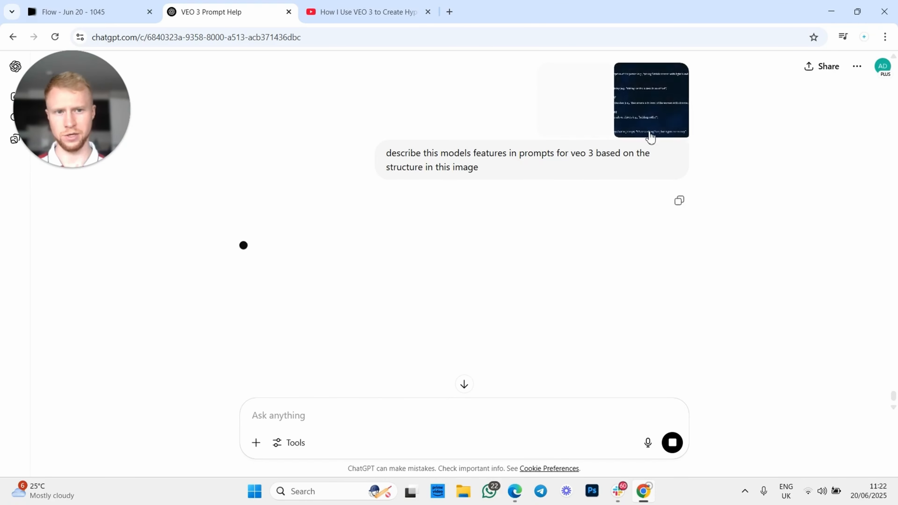
scroll(410, 194, "down", 3)
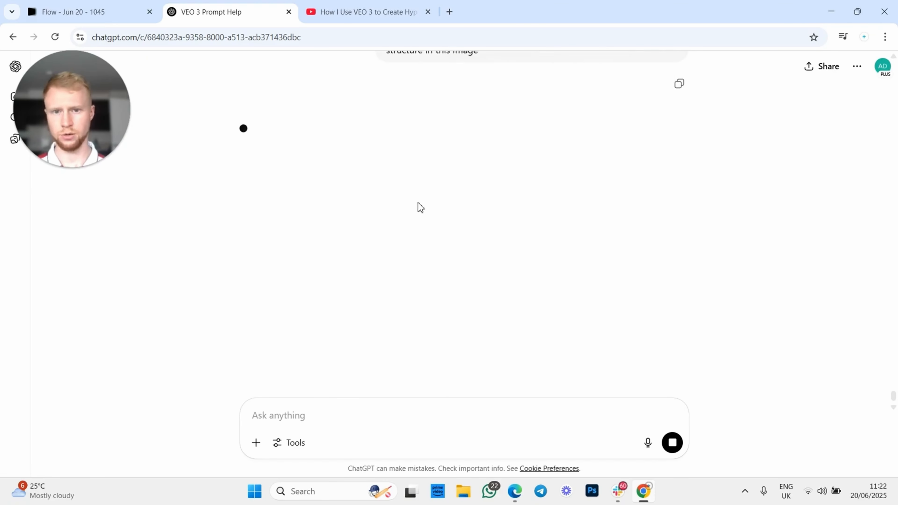
Examine the generated subject description against the portrait and look over the full VEO 3 prompt example
scroll(424, 139, "up", 3)
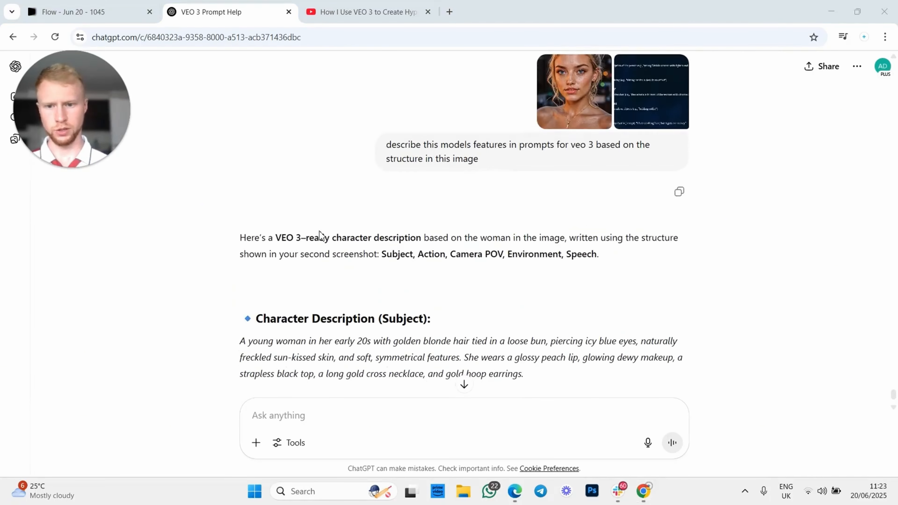
scroll(320, 234, "down", 2)
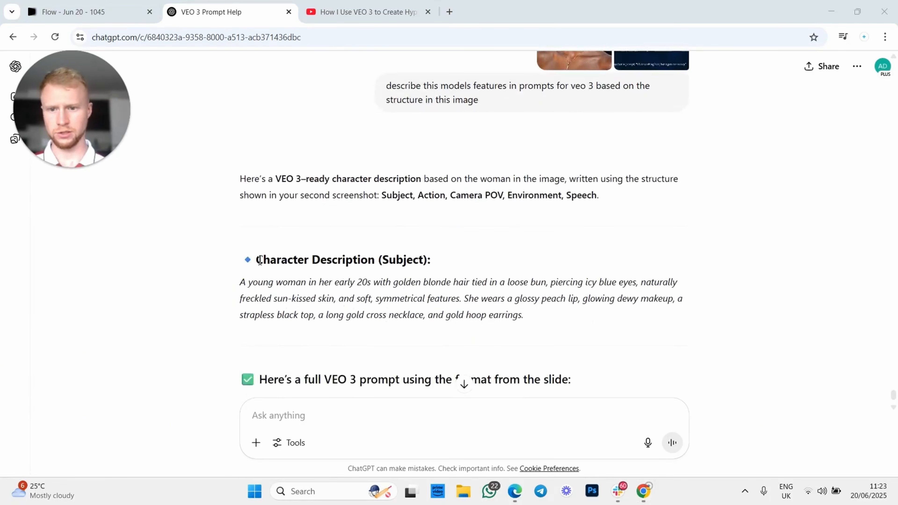
left_click_drag(259, 260, 438, 266)
left_click(395, 312)
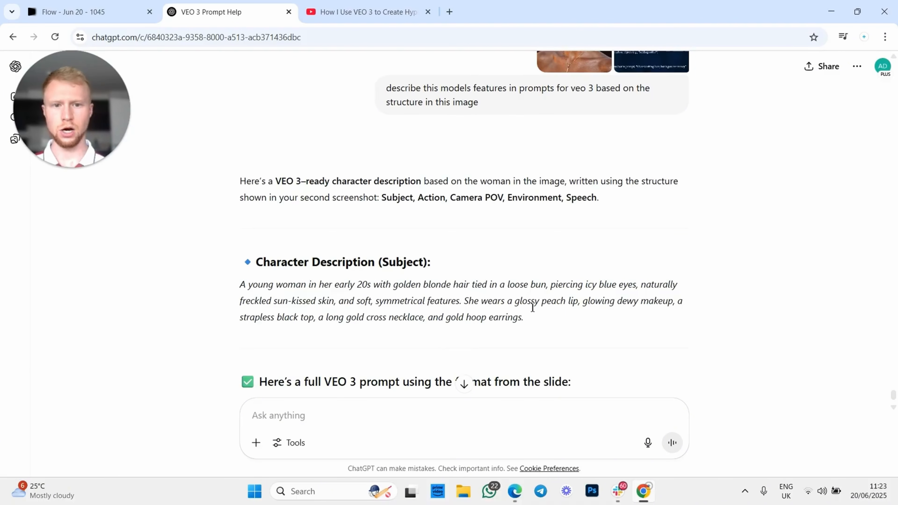
scroll(556, 148, "up", 2)
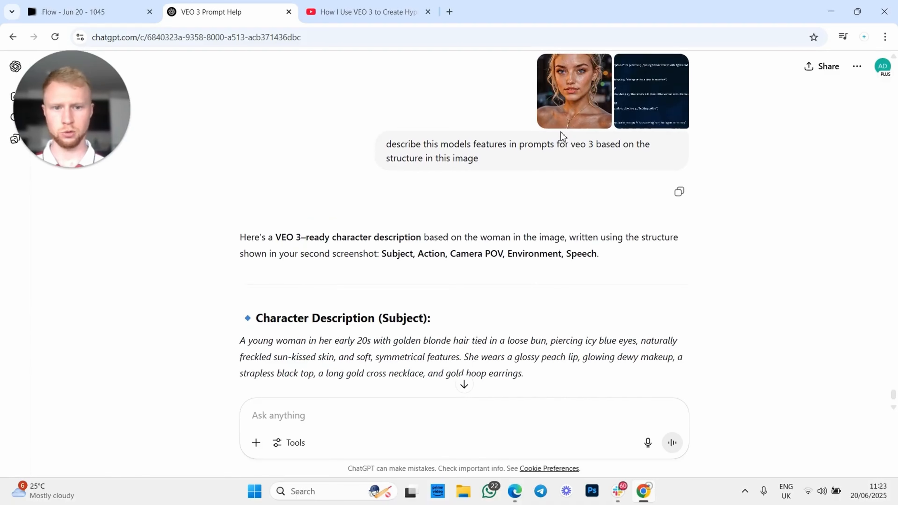
scroll(556, 184, "up", 2)
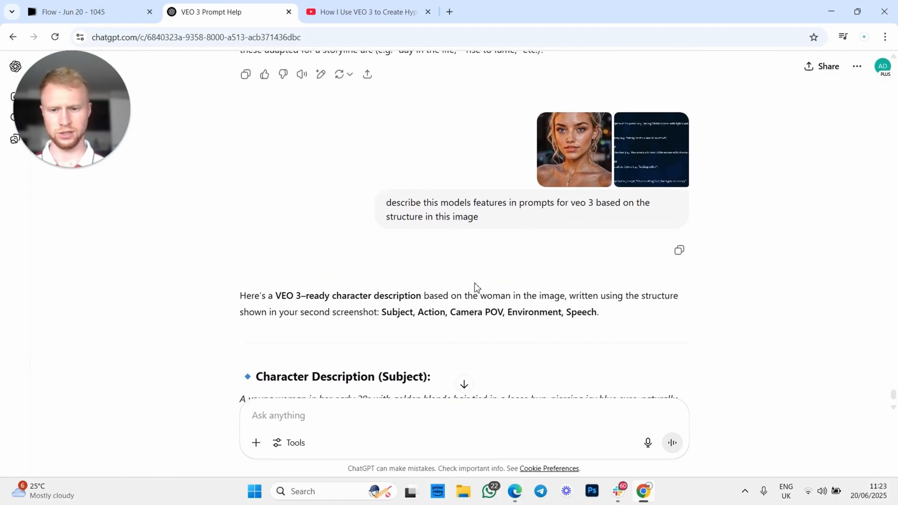
scroll(475, 284, "down", 2)
scroll(276, 326, "down", 2)
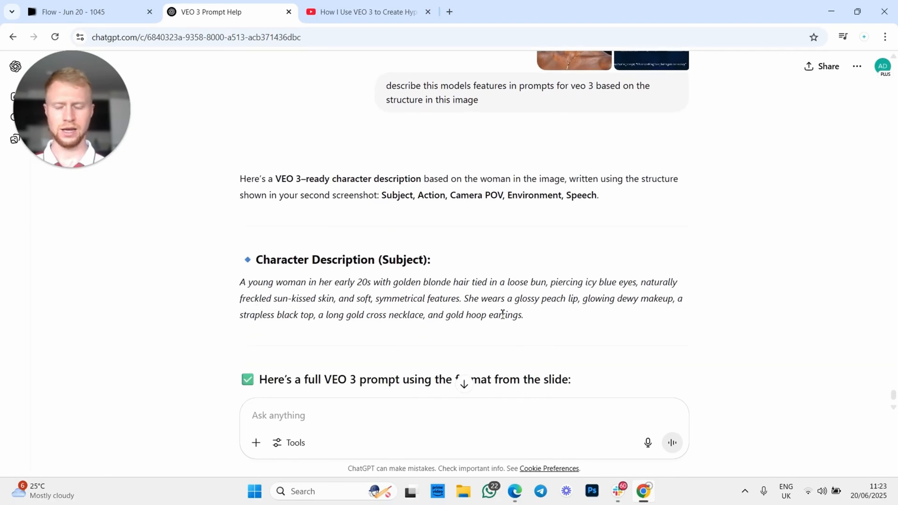
scroll(423, 295, "down", 2)
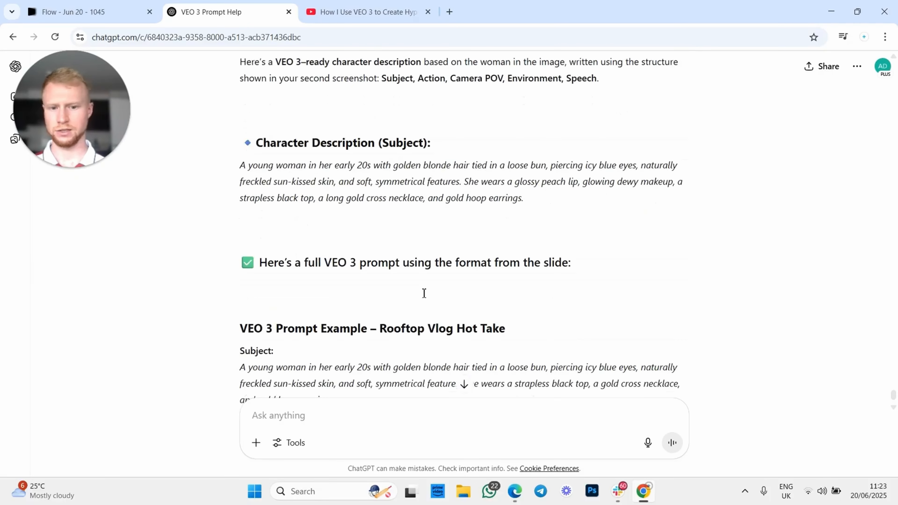
Send a message asking for consistent prompts based on this character, including her subject description and "remember this for the next few prompt requests"
scroll(423, 294, "down", 1)
scroll(292, 265, "up", 4)
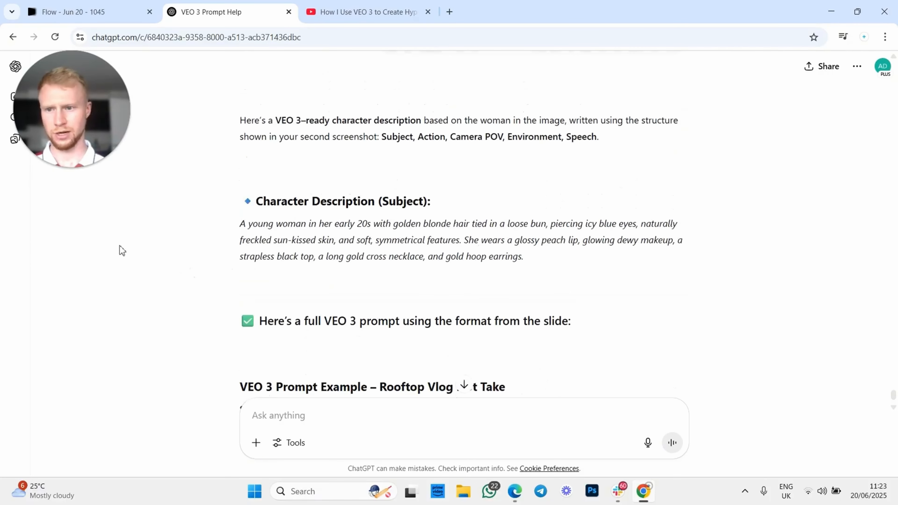
type("I want to make some consistent prompts based in this character i just sent in her description is   A young woman in her early 20s with golden blonde hair tied in a loose bun, piercing icy blue eyes, naturally freckled sun-kissed skin, and soft, symmetrical features. She wears a glossy peach lip, glowing dewy makeup, a strapless black top, a long gold cross necklace, and gold hoop earrings.   remember this for the next few prompt requests")
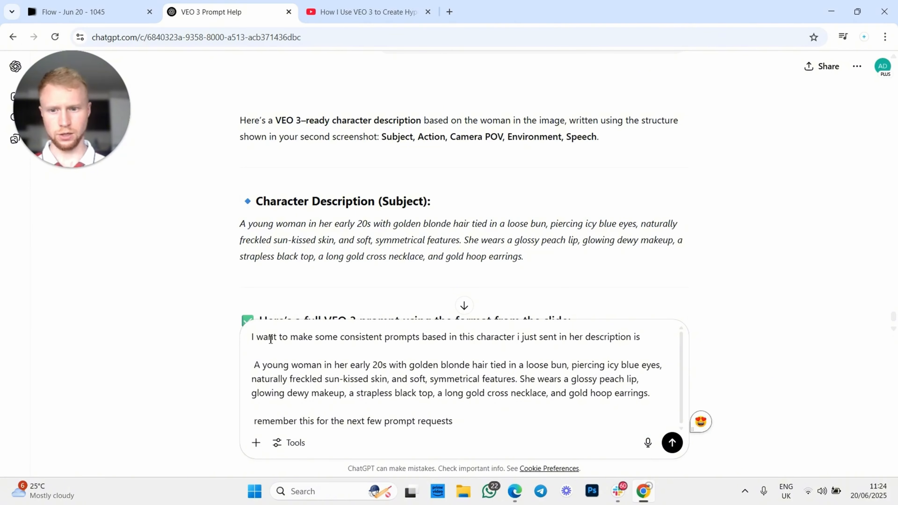
left_click(449, 341)
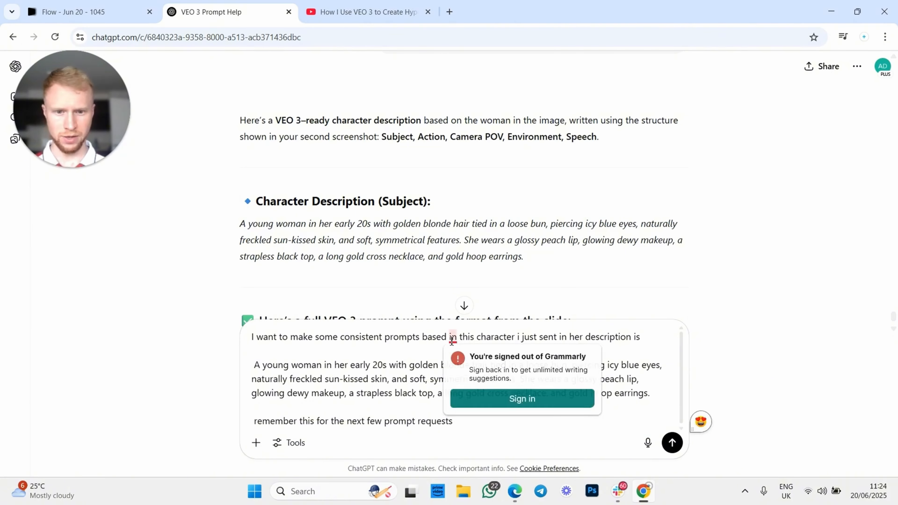
key("BackSpace")
type("o")
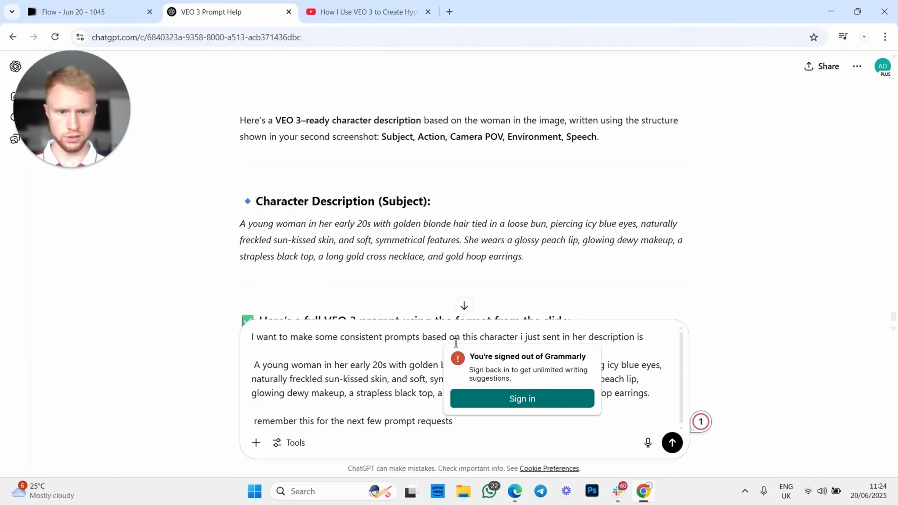
key("Down")
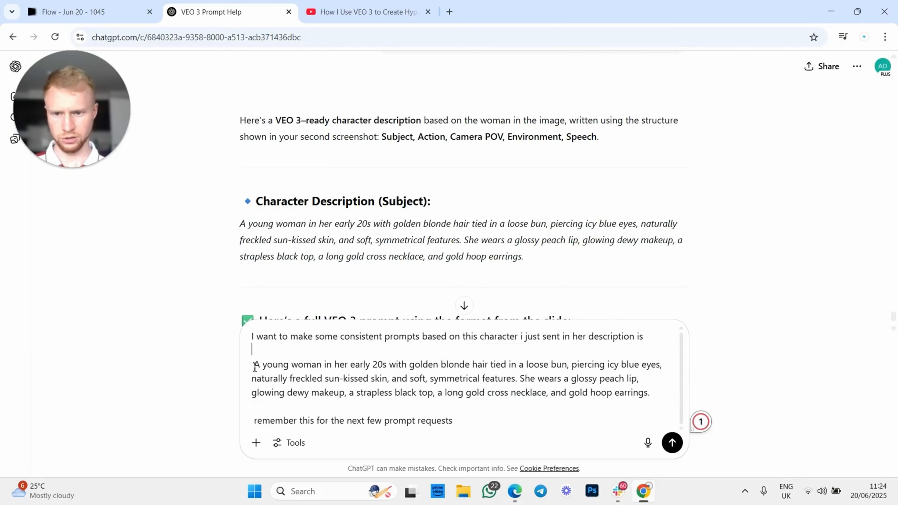
left_click_drag(255, 367, 651, 396)
left_click(420, 236)
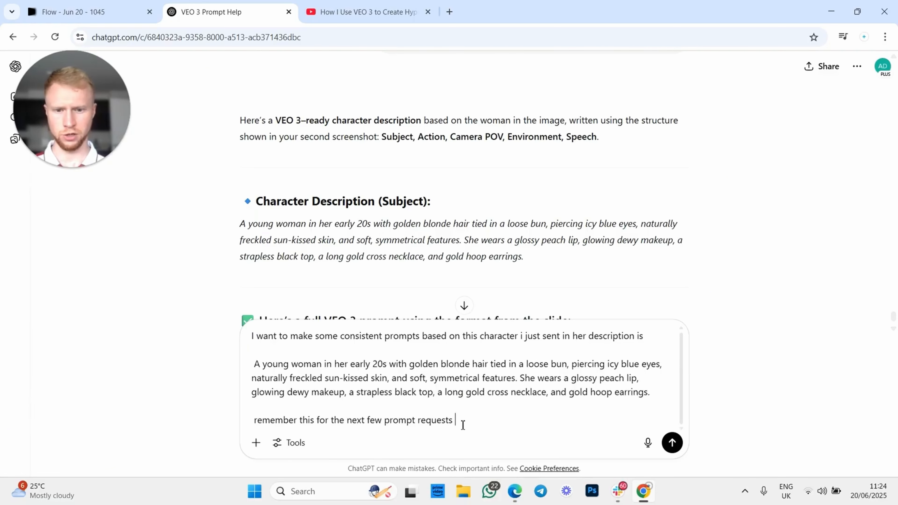
key("Return")
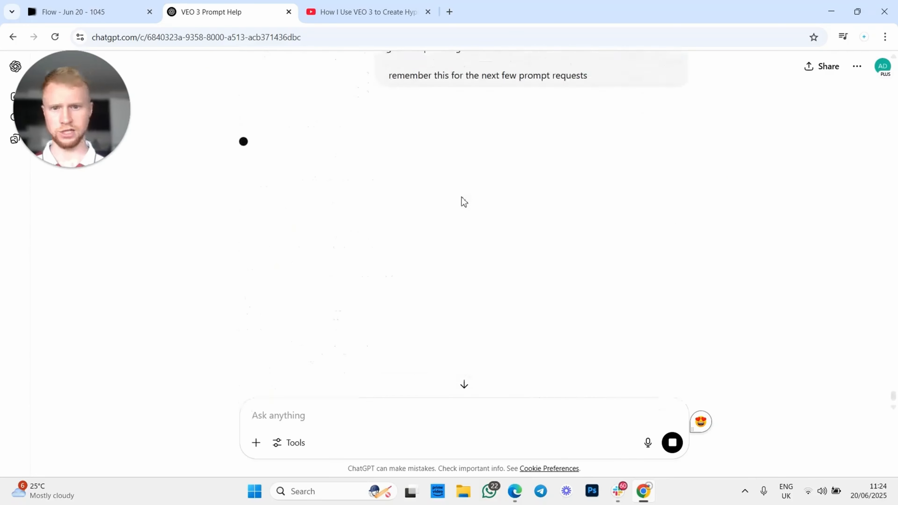
Review the sent character message and check the saved-memory update in ChatGPT's reply
scroll(438, 191, "up", 5)
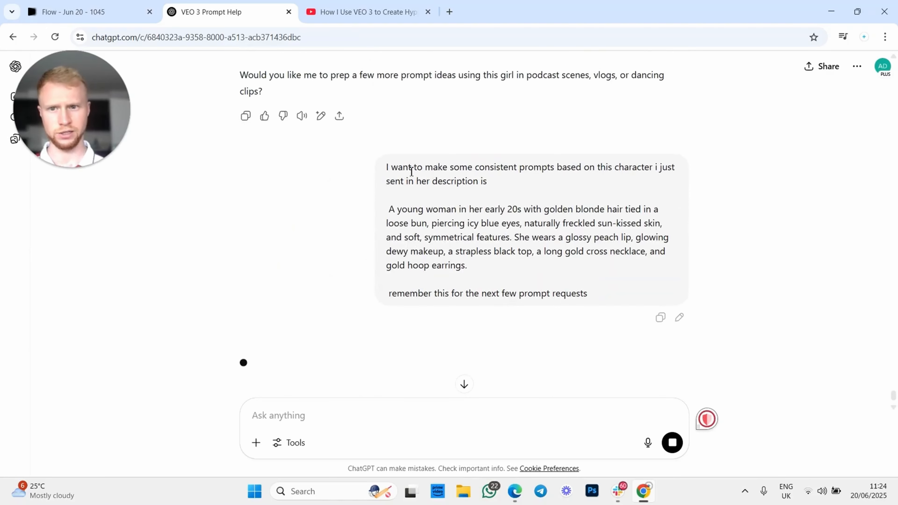
scroll(412, 172, "down", 5)
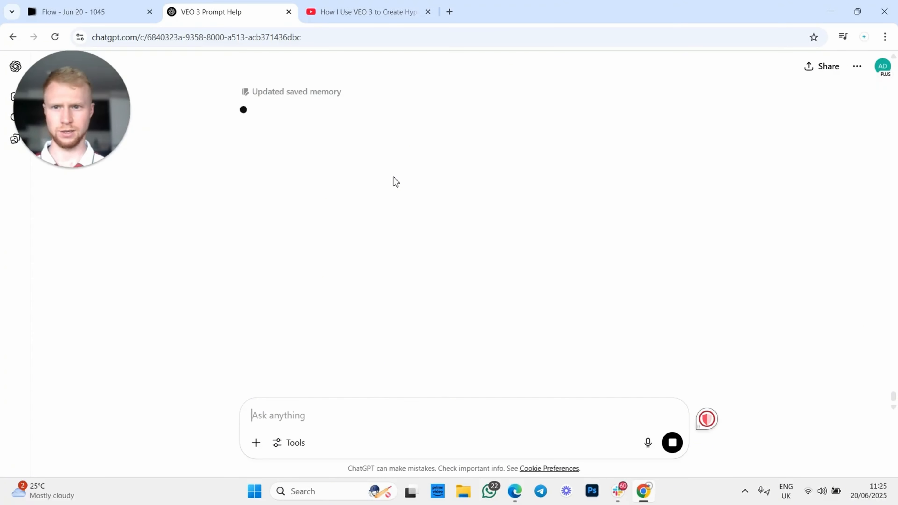
left_click(261, 96)
left_click(599, 243)
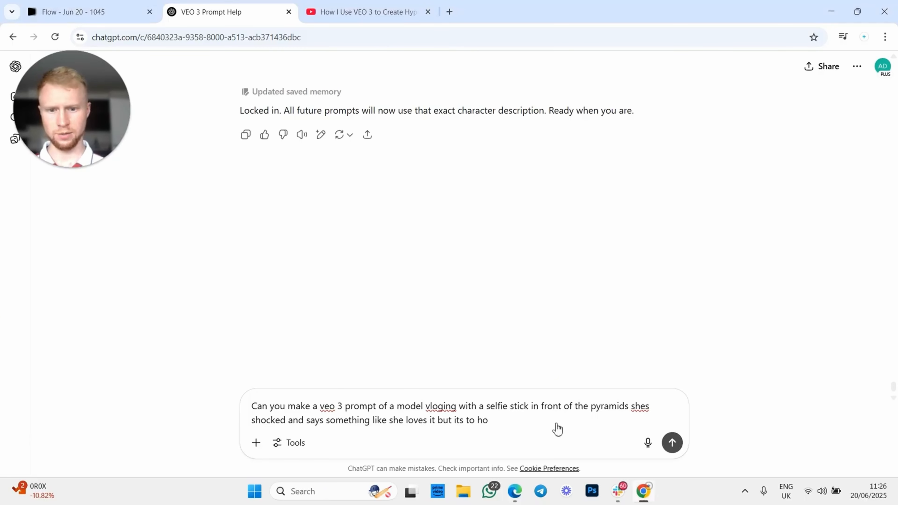
Request a VEO 3 prompt of a model vlogging with a selfie stick in front of the pyramids, shocked and saying "she loves it but its to ho"
key("Return")
scroll(486, 185, "up", 3)
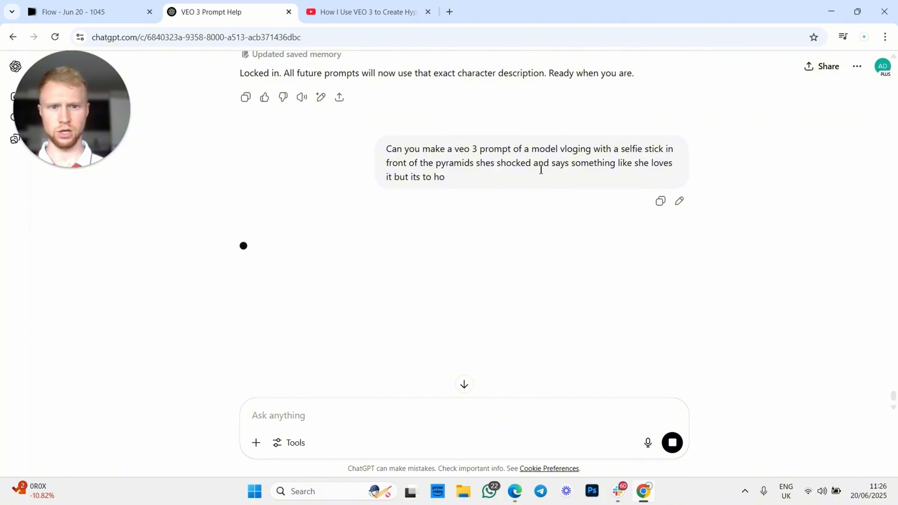
left_click_drag(617, 163, 666, 168)
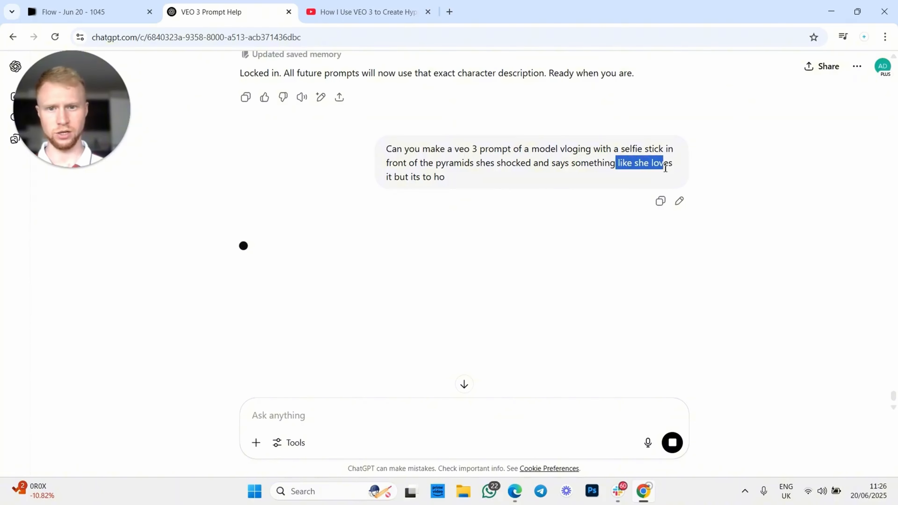
left_click(473, 178)
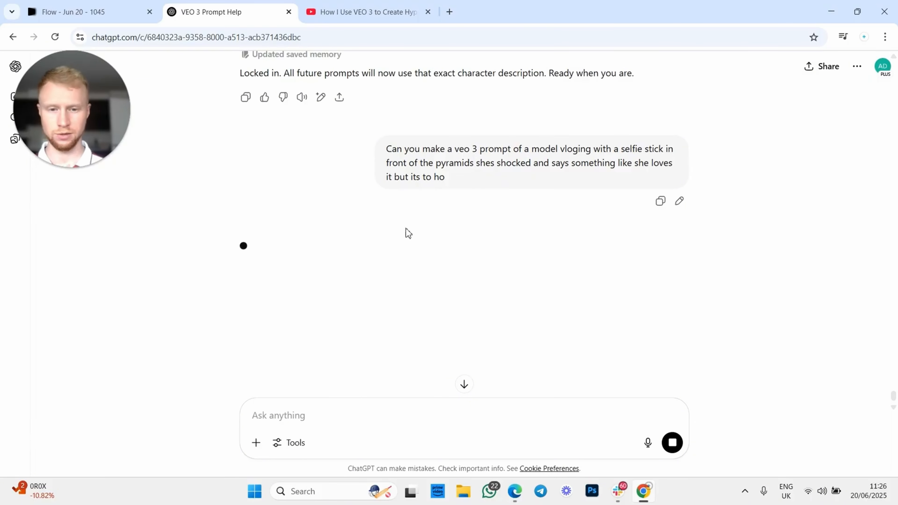
Read through the generated pyramids vlog prompt and its speech line
scroll(364, 248, "down", 3)
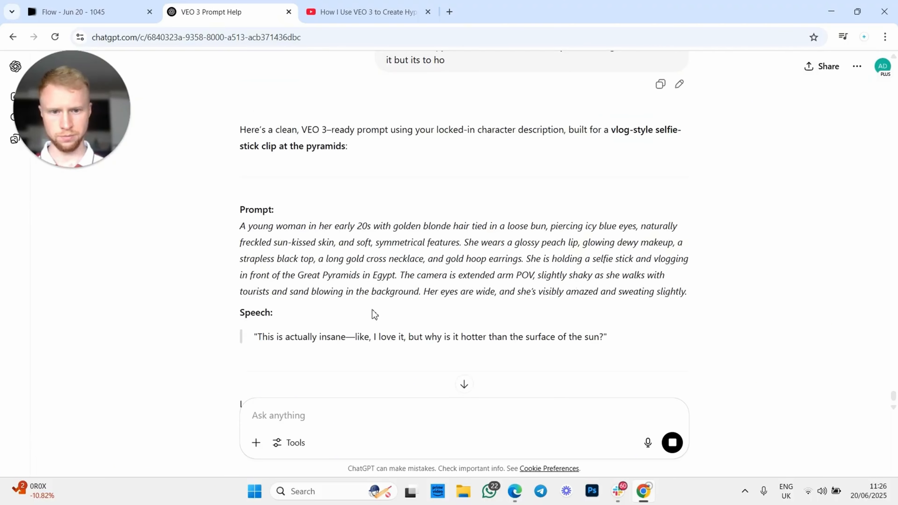
scroll(370, 319, "down", 3)
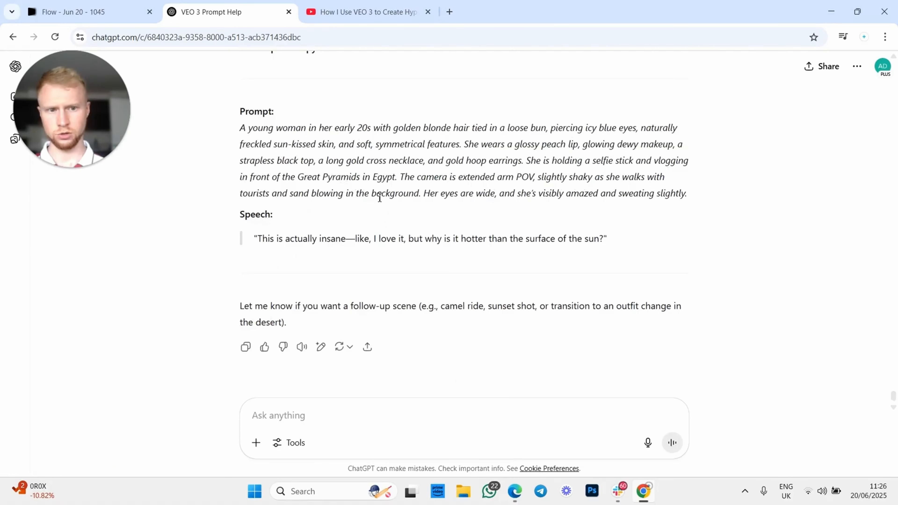
scroll(327, 226, "up", 3)
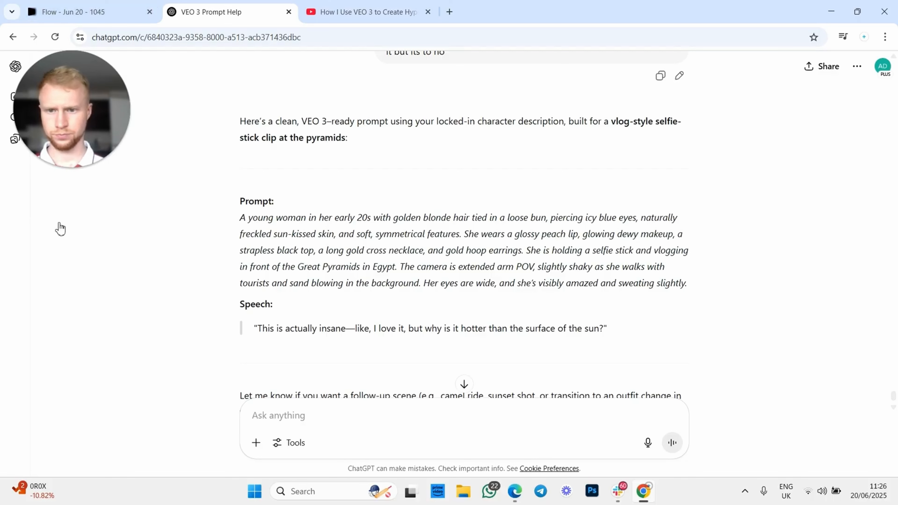
scroll(405, 248, "down", 2)
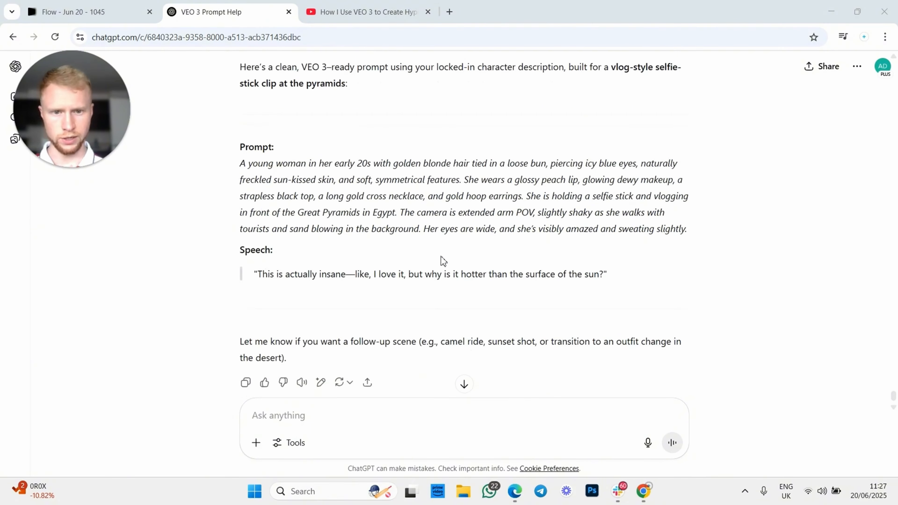
scroll(383, 321, "down", 2)
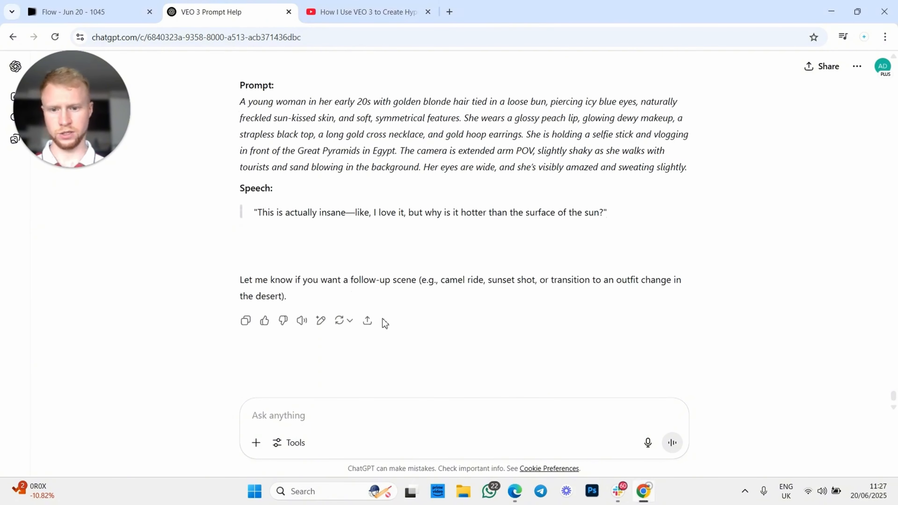
type("less des")
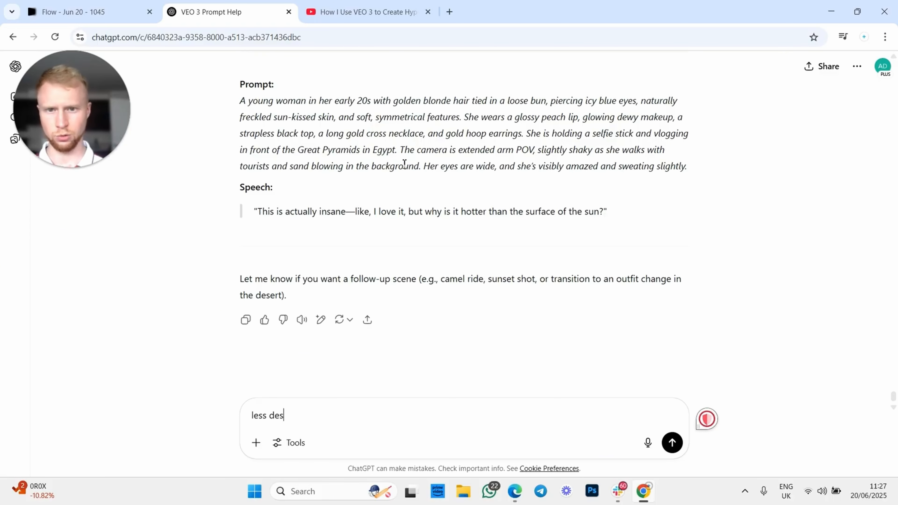
left_click_drag(299, 420, 251, 414)
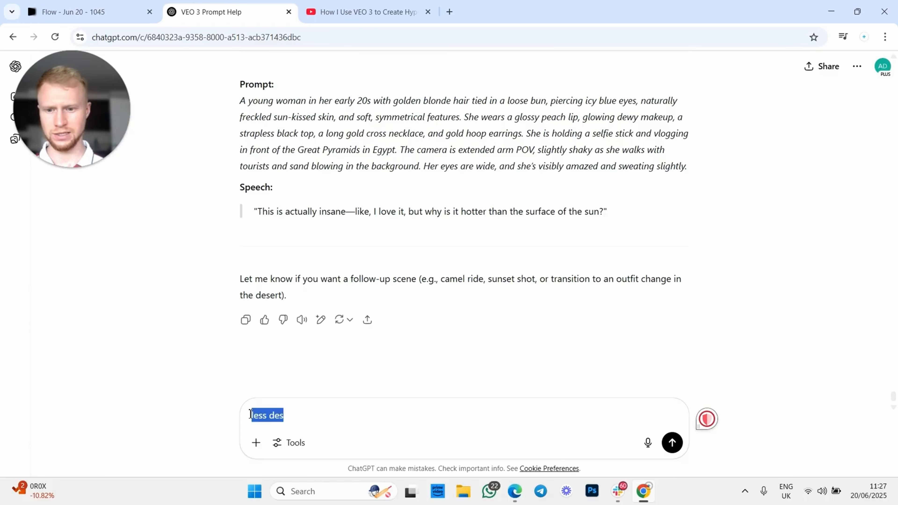
key("BackSpace")
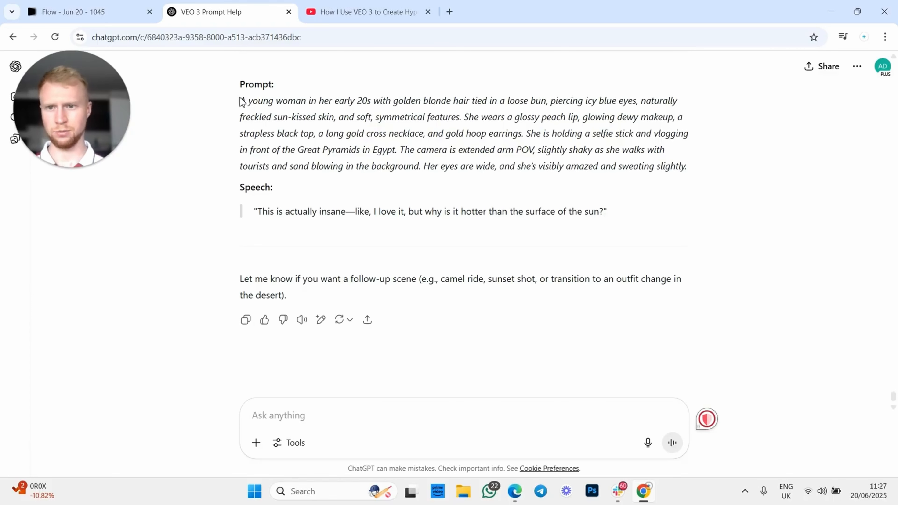
Copy the pyramids prompt paragraph from the chat and paste it into the Text to Video prompt in Flow
left_click_drag(240, 101, 690, 173)
key("ctrl+c")
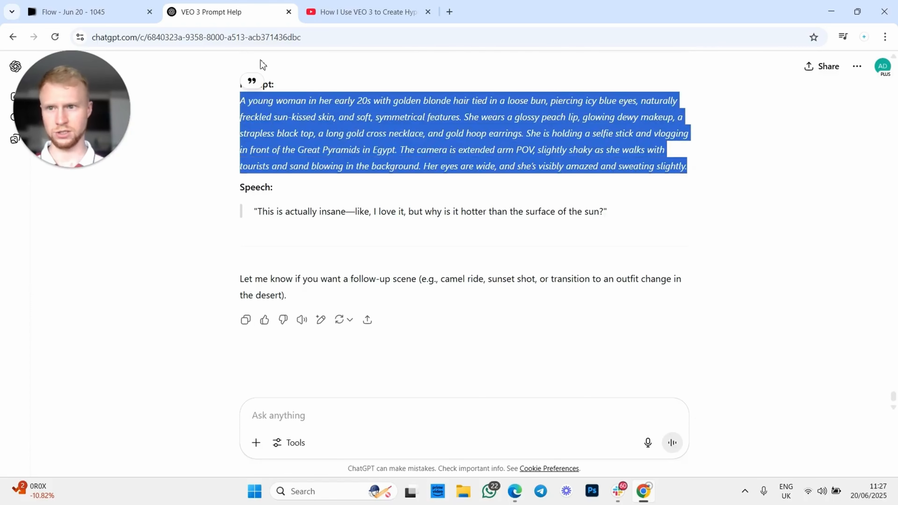
left_click(125, 7)
left_click(330, 428)
key("ctrl+v")
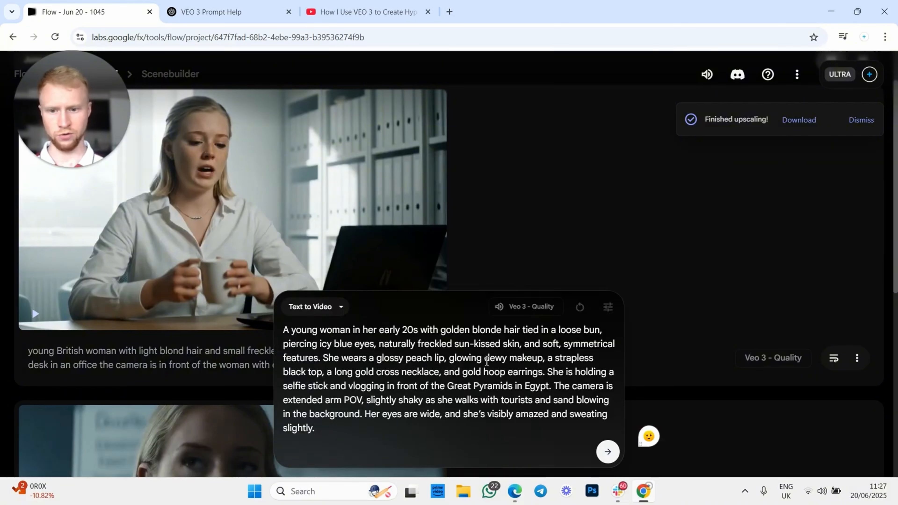
Append the speech line "This is actually insane—like, I love it, but why is it hotter than the surface of the sun?" and generate the video
left_click(250, 13)
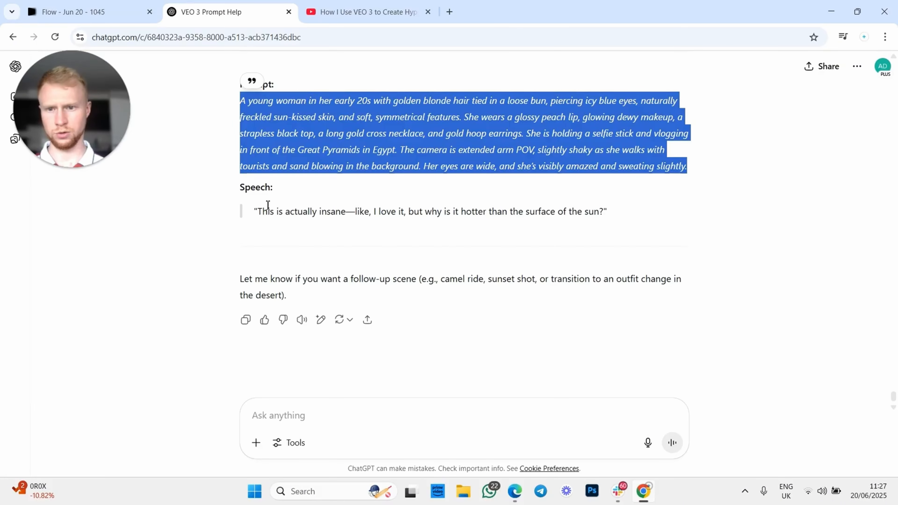
left_click_drag(261, 212, 605, 226)
key("ctrl+c")
left_click(113, 11)
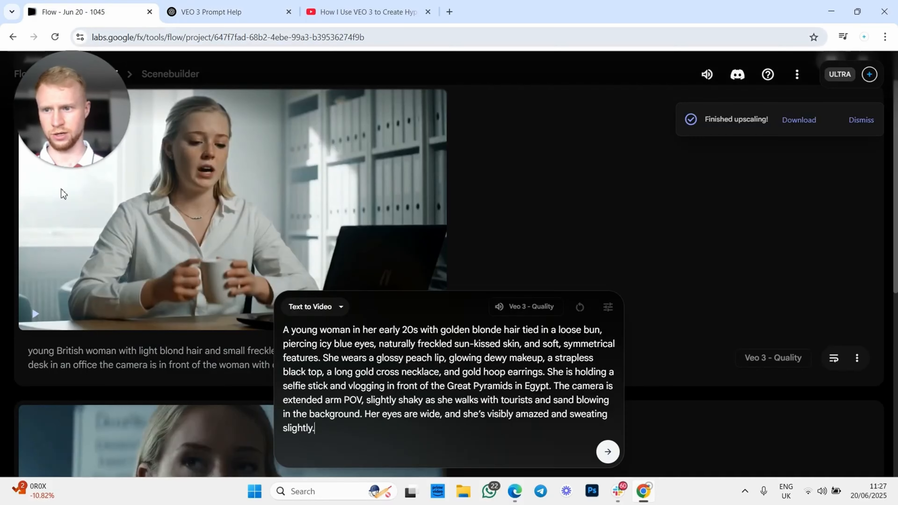
key("ctrl+v")
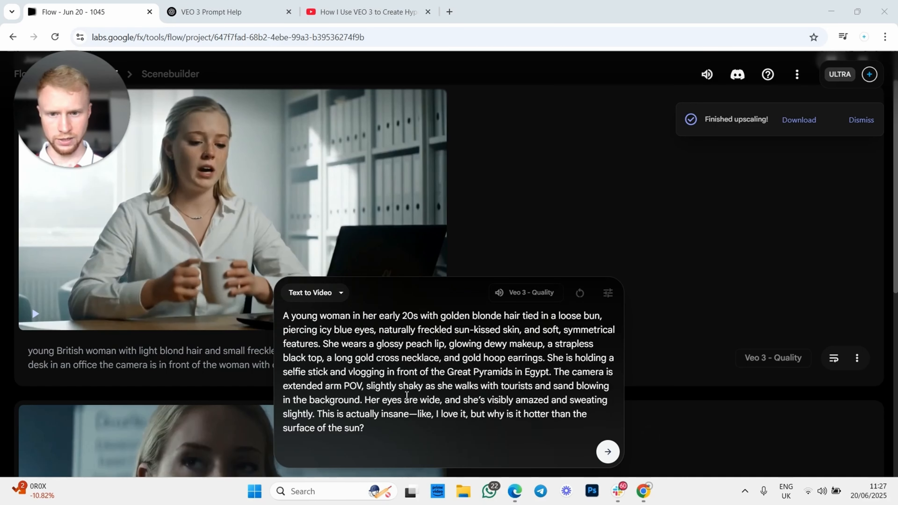
left_click(606, 452)
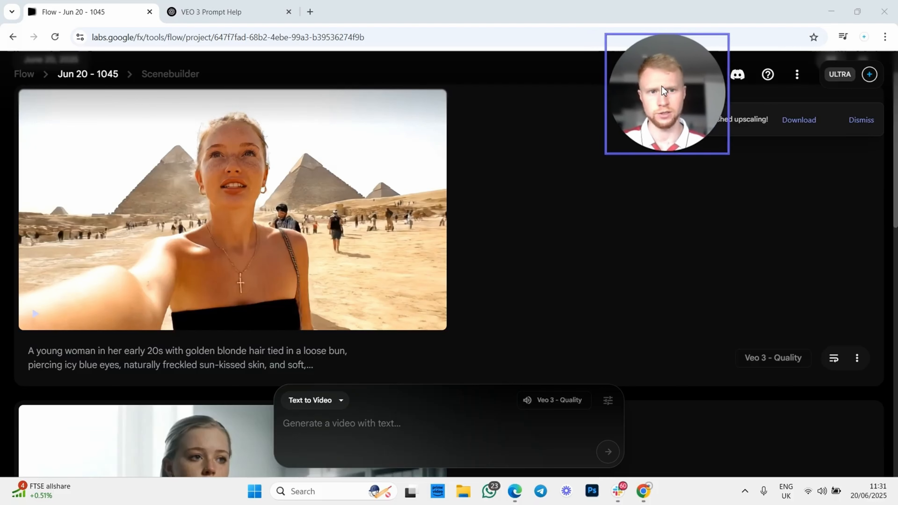
Play the generated pyramids clip and check it in full-screen view
mouse_move(348, 219)
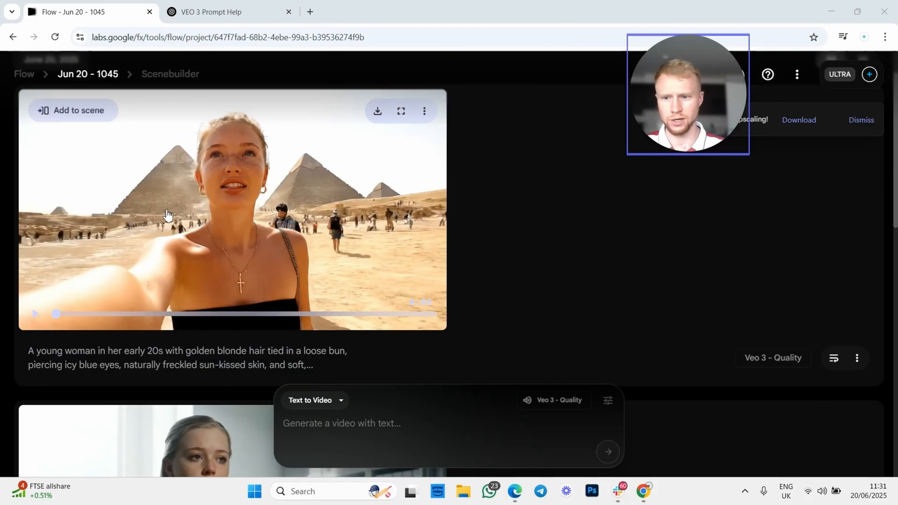
left_click(167, 214)
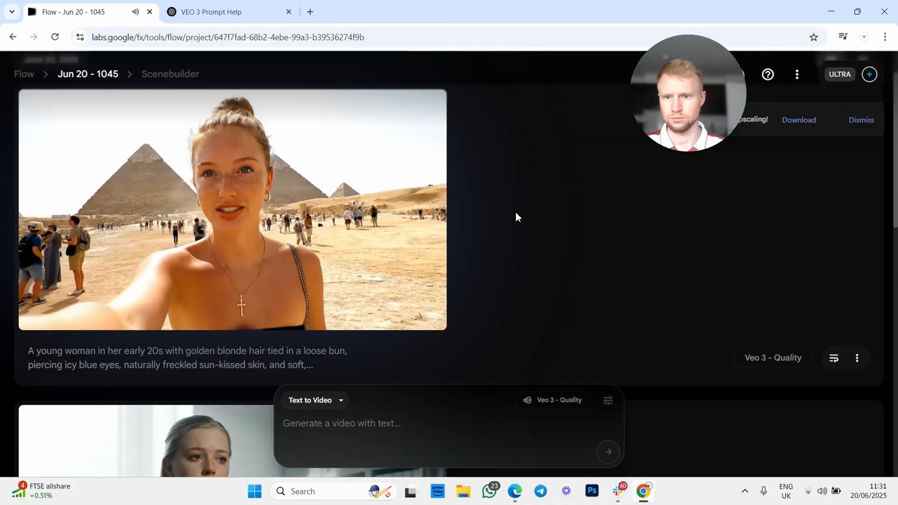
mouse_move(288, 236)
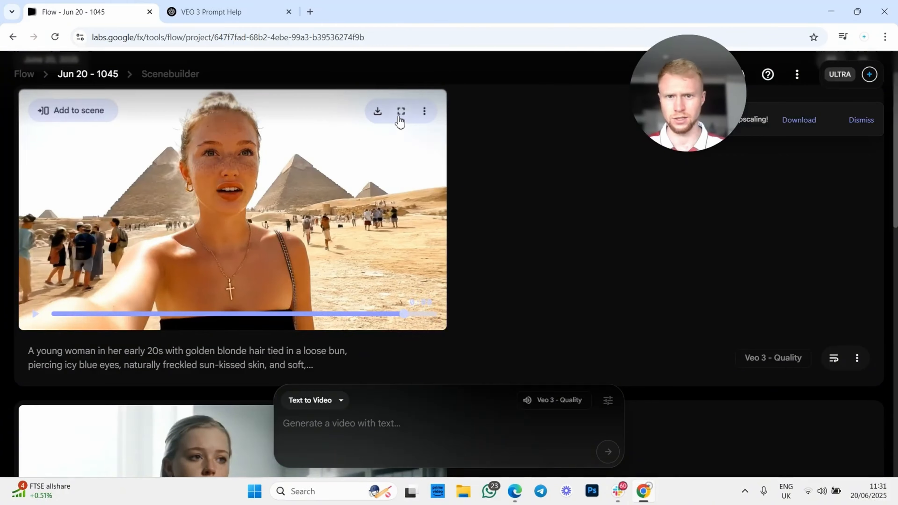
left_click(401, 111)
left_click(832, 473)
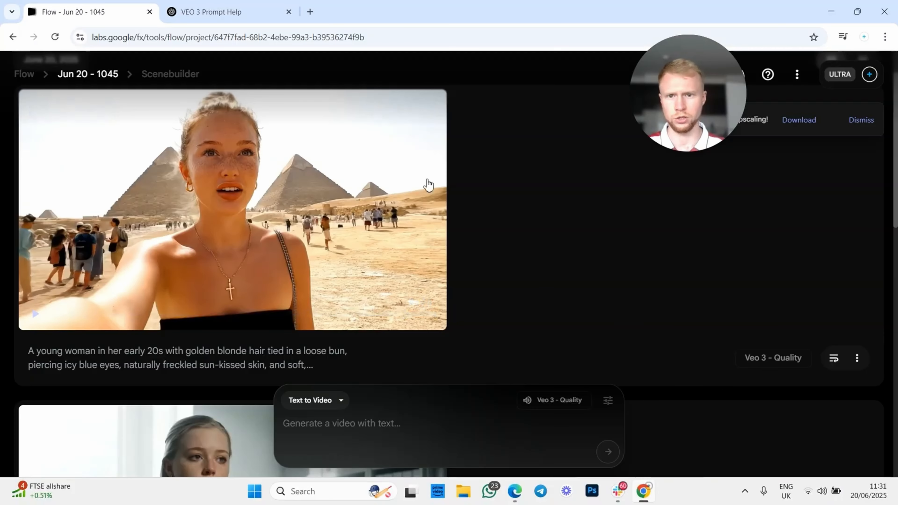
Download the pyramids clip as Upscaled (1080p)
left_click(377, 119)
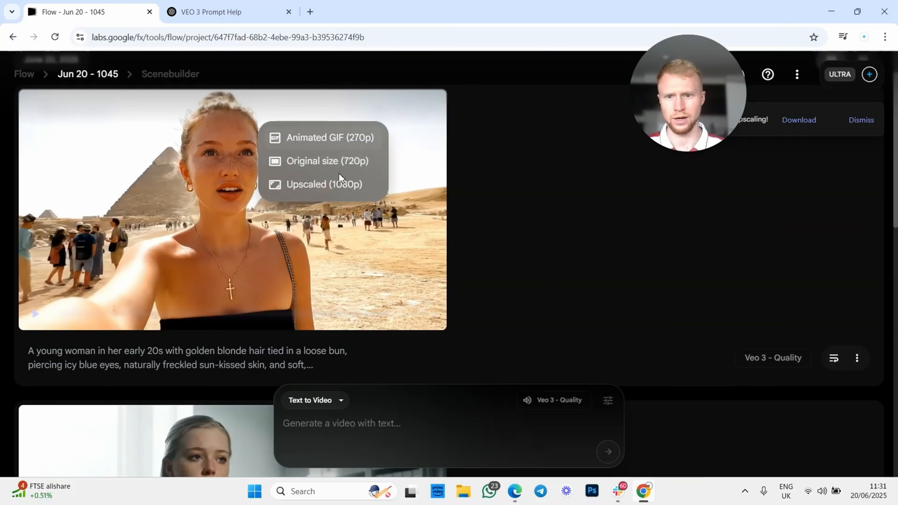
left_click(336, 183)
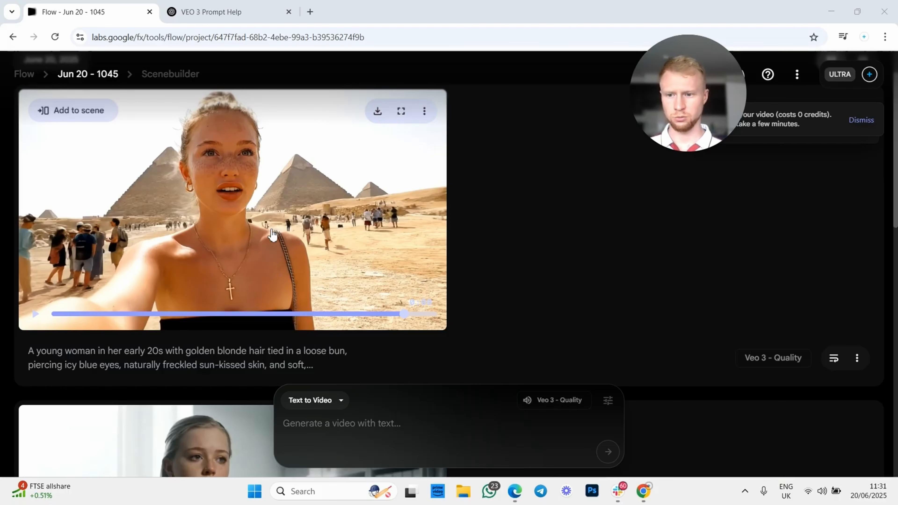
Switch back to the VEO 3 Prompt Help chat in ChatGPT and review the pyramids prompt
left_click(226, 10)
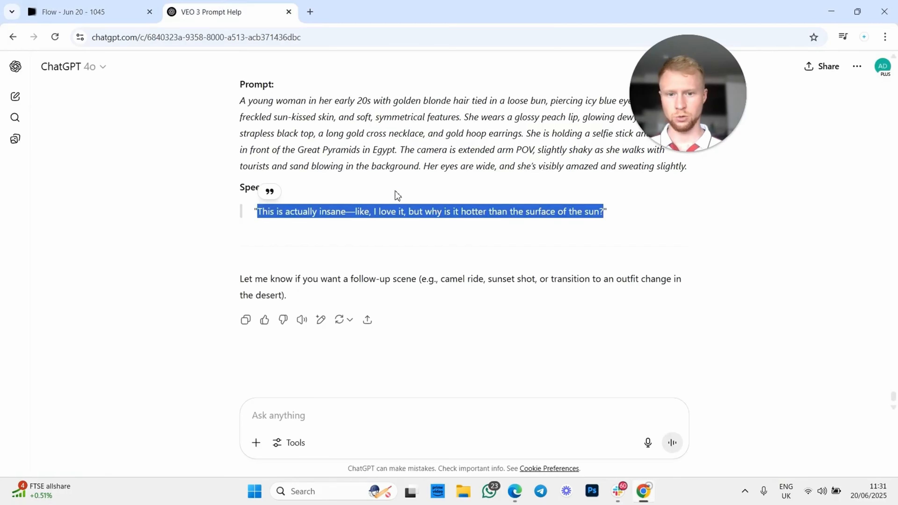
left_click(392, 166)
scroll(324, 232, "up", 3)
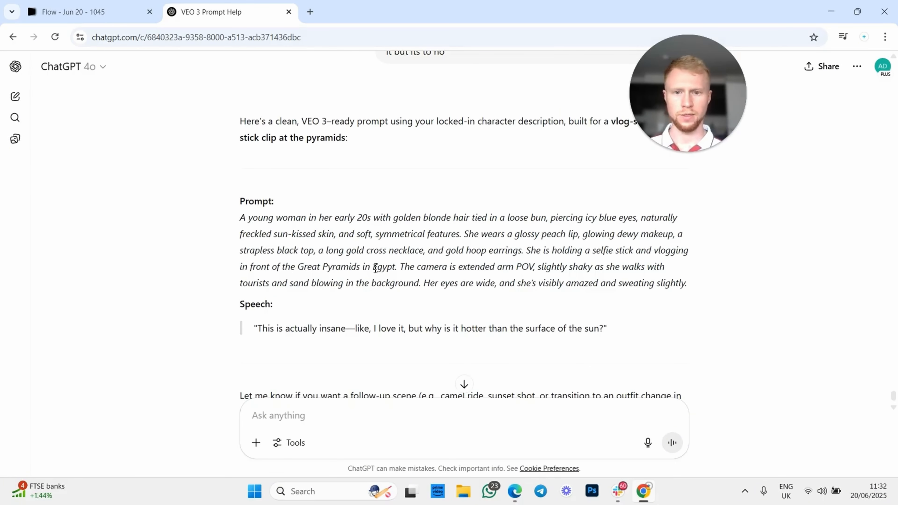
Switch to the Flow project and scrub through the pyramids clip to check the character's look at several moments
left_click(120, 12)
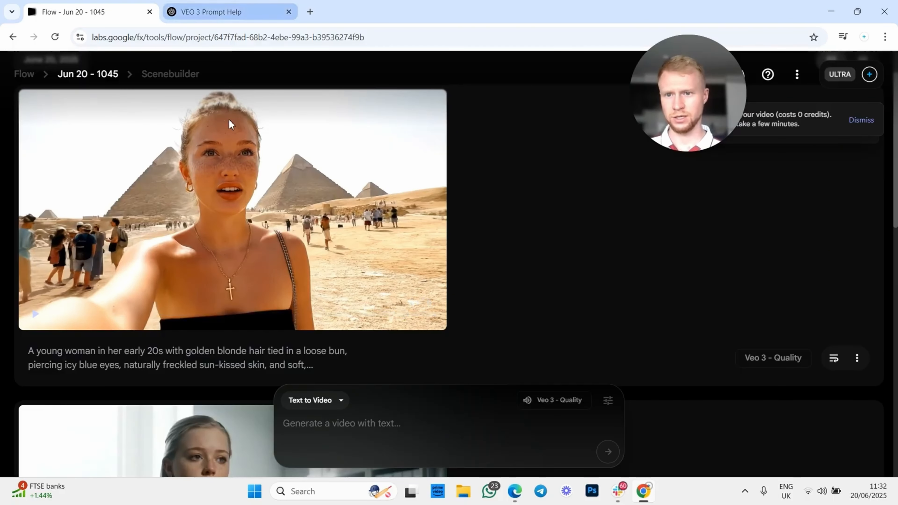
left_click(239, 314)
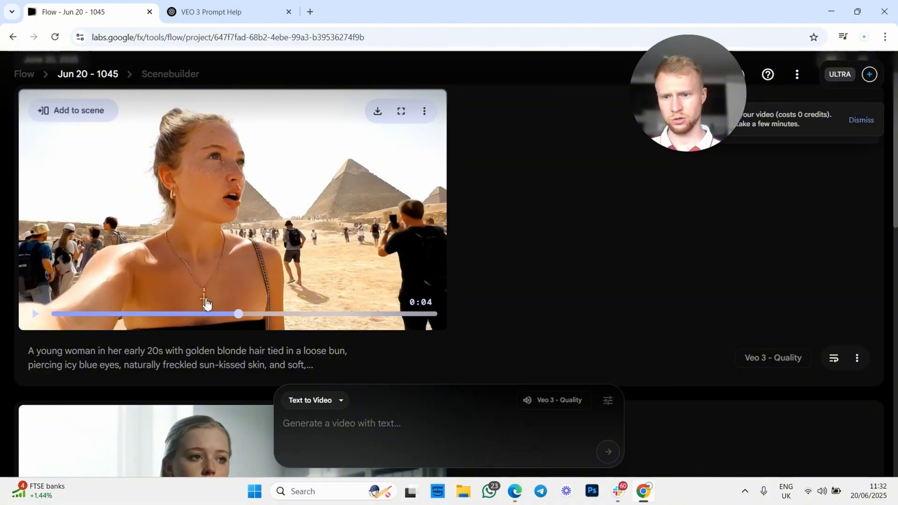
left_click(156, 314)
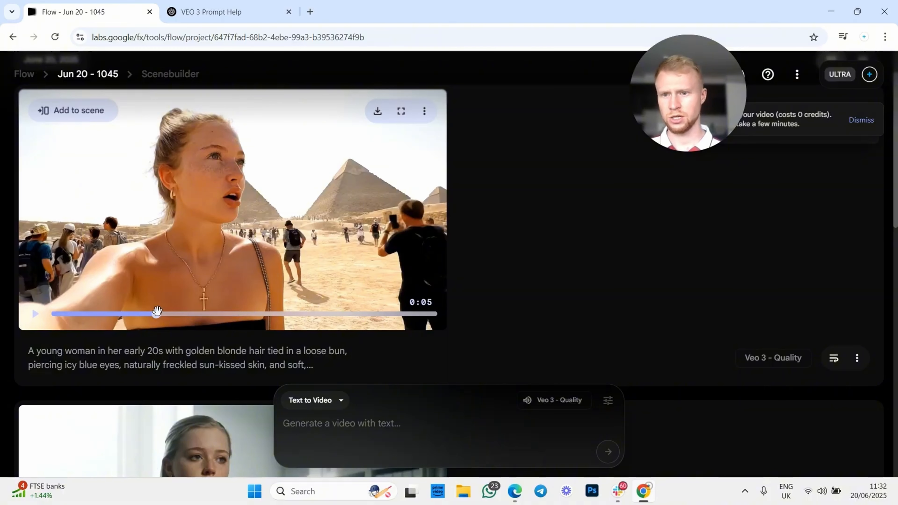
left_click(106, 314)
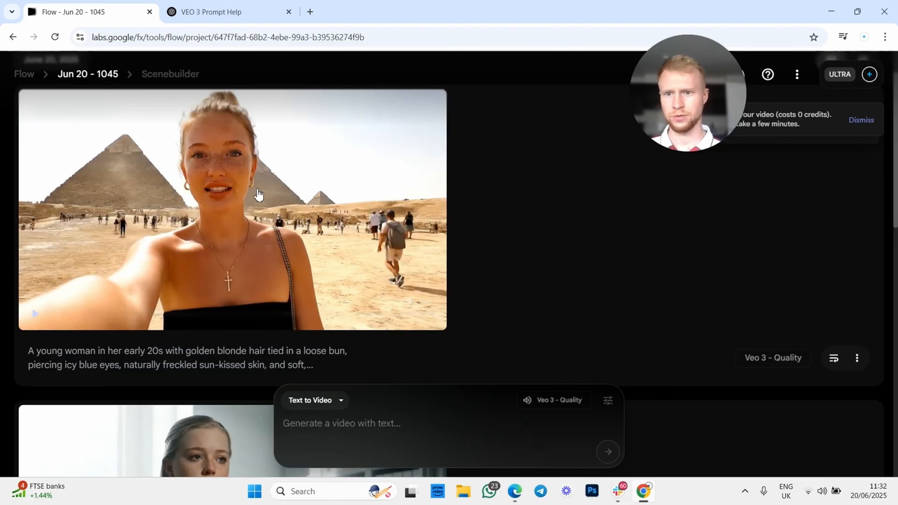
In the VEO 3 Prompt Help chat, review the saved character description and view the model's reference photo enlarged, ending at the pyramids prompt
left_click(257, 7)
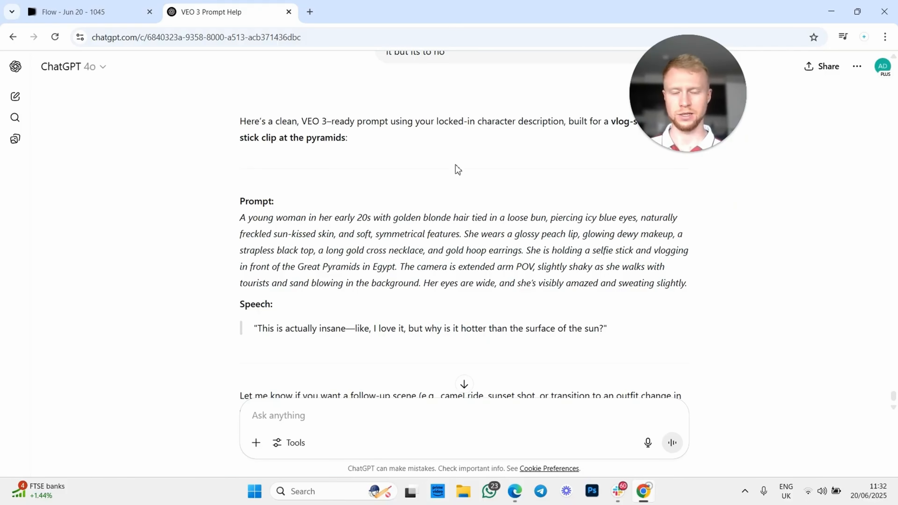
scroll(392, 243, "up", 15)
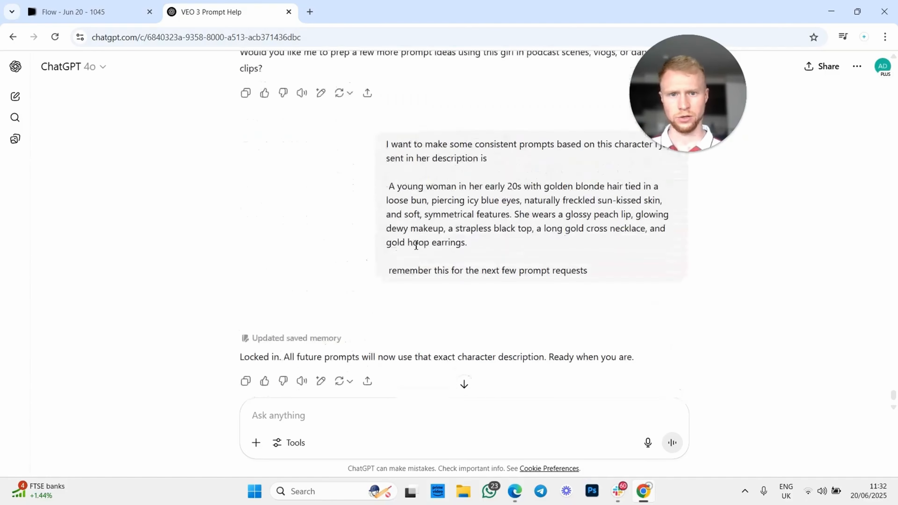
scroll(584, 280, "up", 5)
left_click(580, 282)
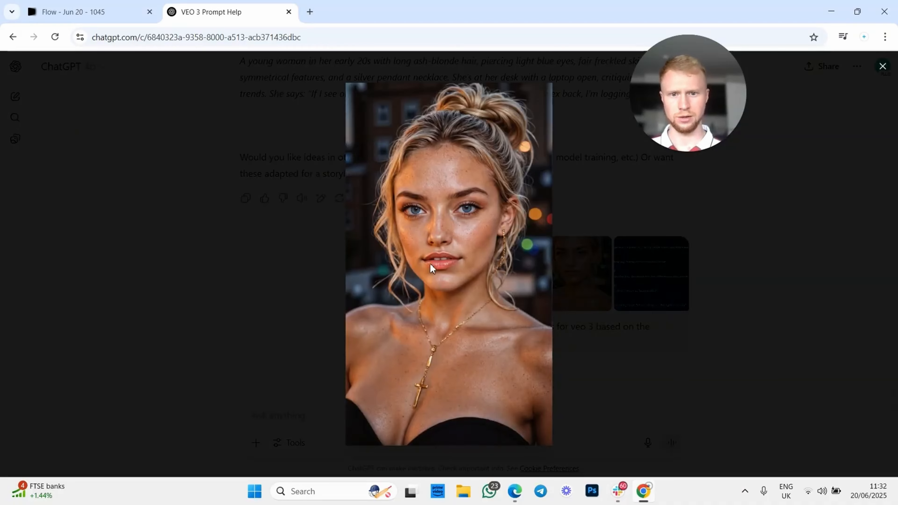
left_click(883, 67)
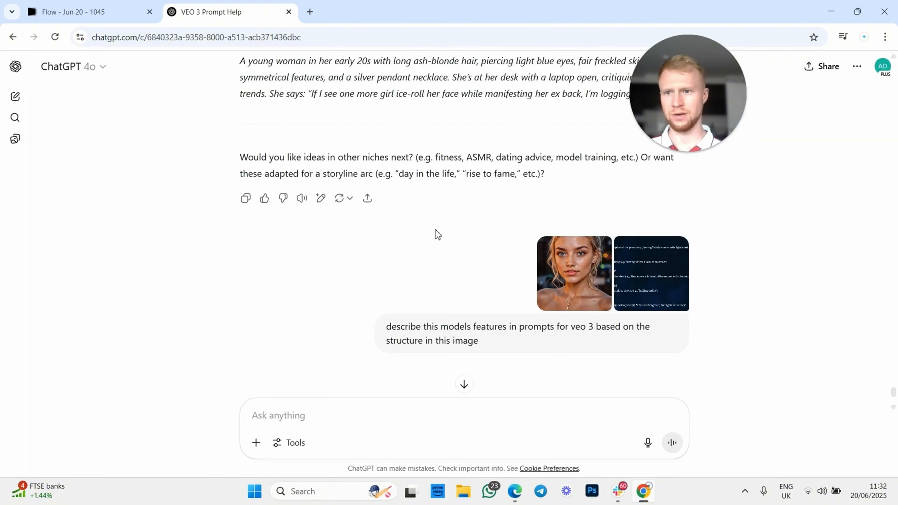
scroll(508, 288, "down", 15)
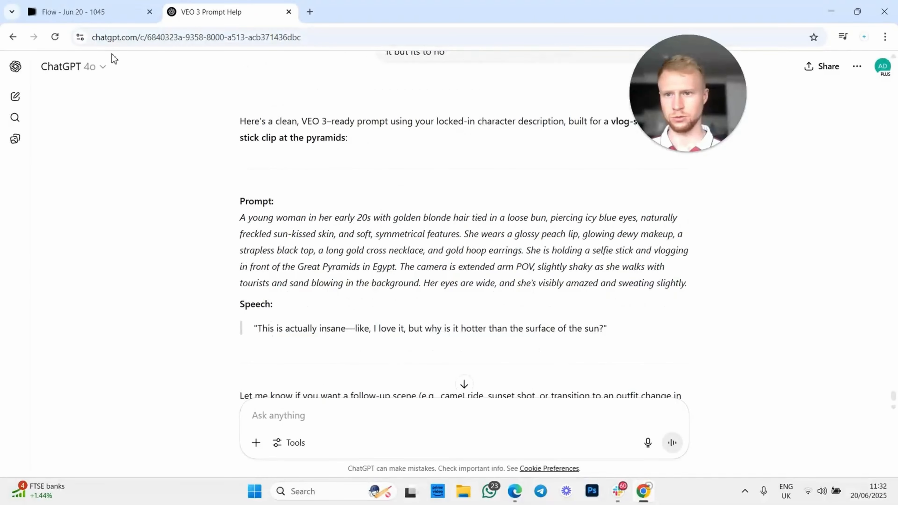
Watch the pyramids clip in Flow full screen with the sound muted, and return to the ChatGPT prompt chat
left_click(98, 5)
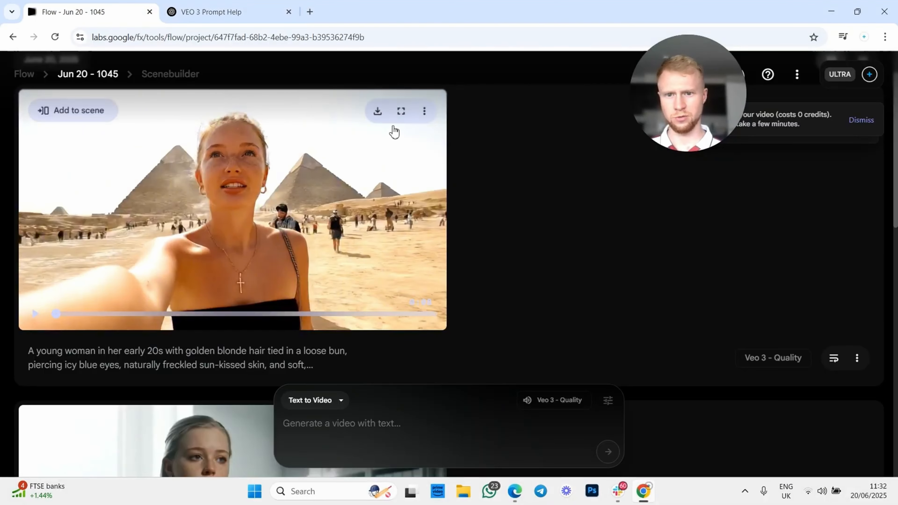
left_click(401, 112)
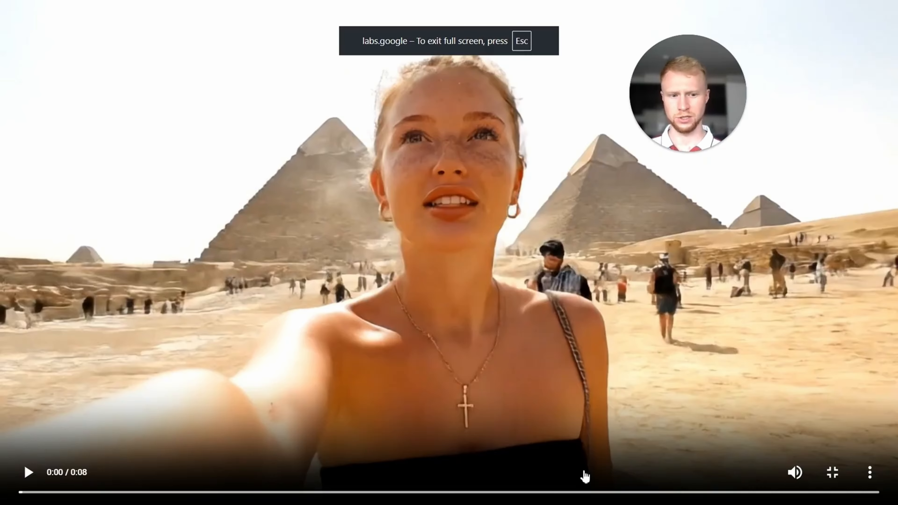
left_click(786, 474)
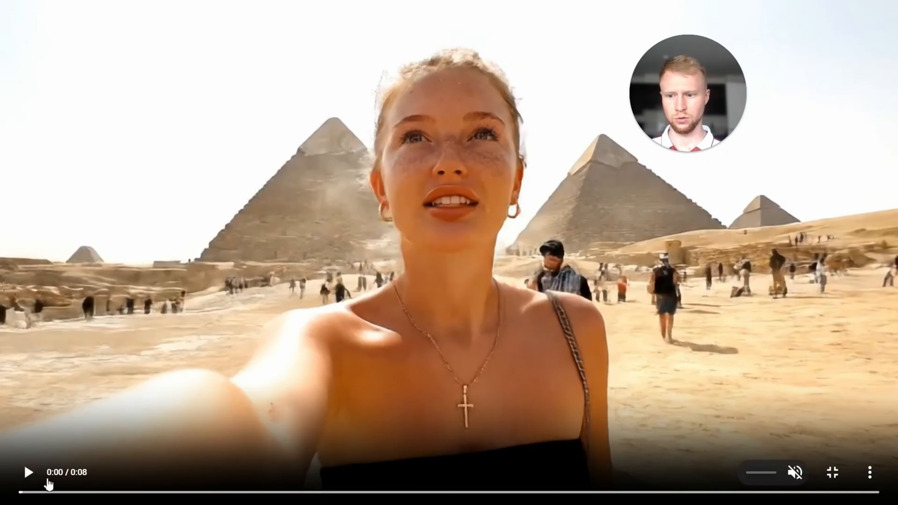
left_click(28, 472)
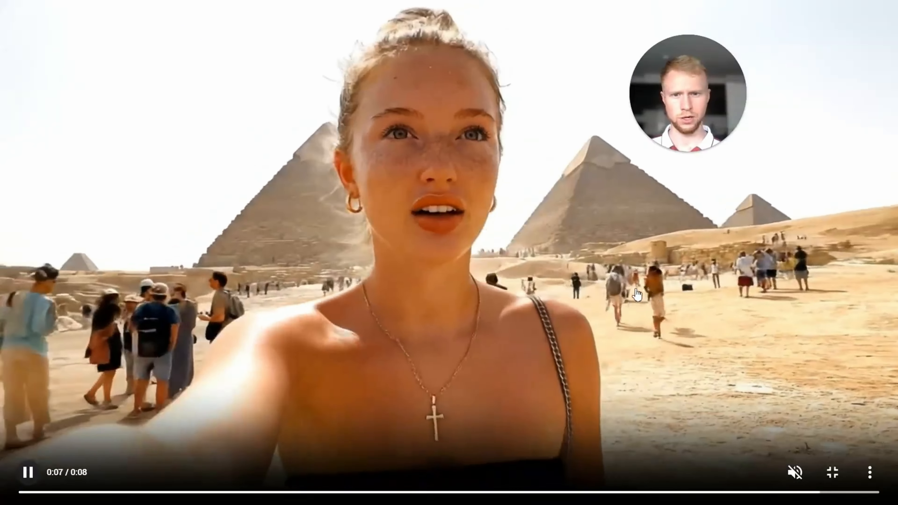
key("Escape")
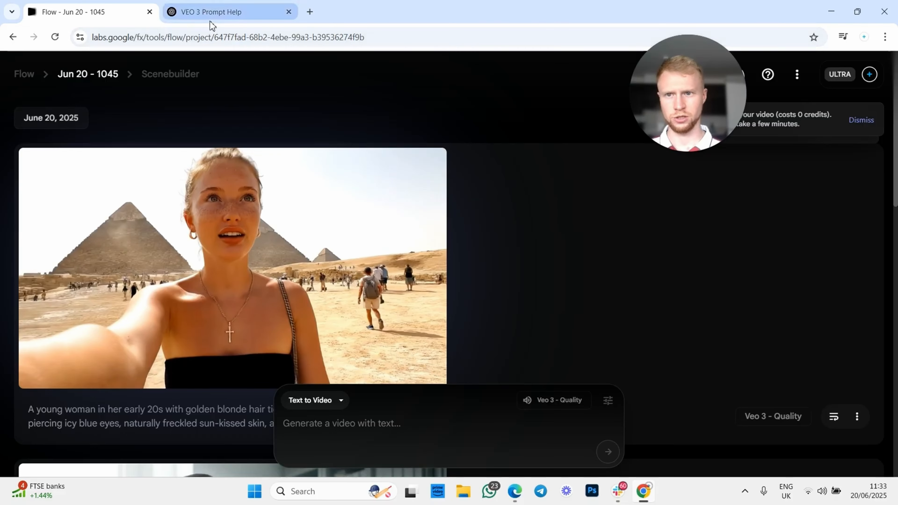
left_click(208, 14)
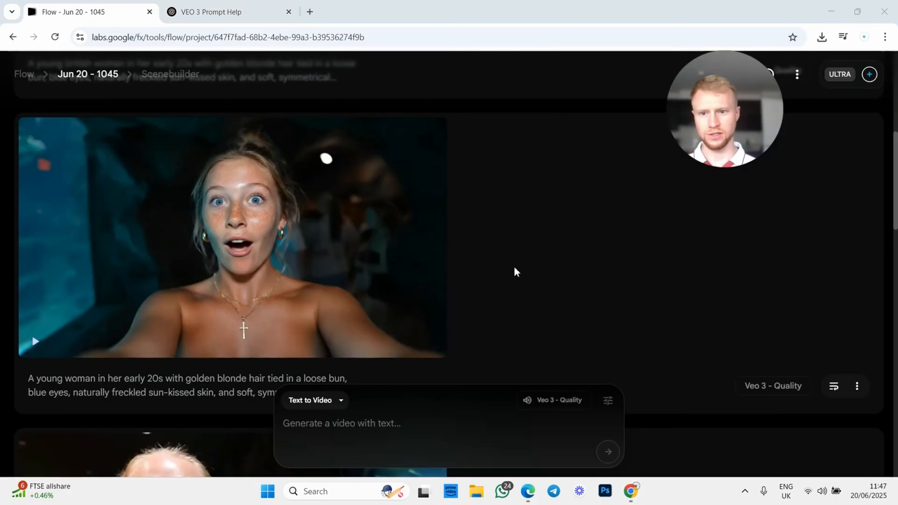
Find the Veo 3 - Quality aquarium clip in the Flow project, play it with sound, and rewind it towards the start
scroll(536, 290, "up", 2)
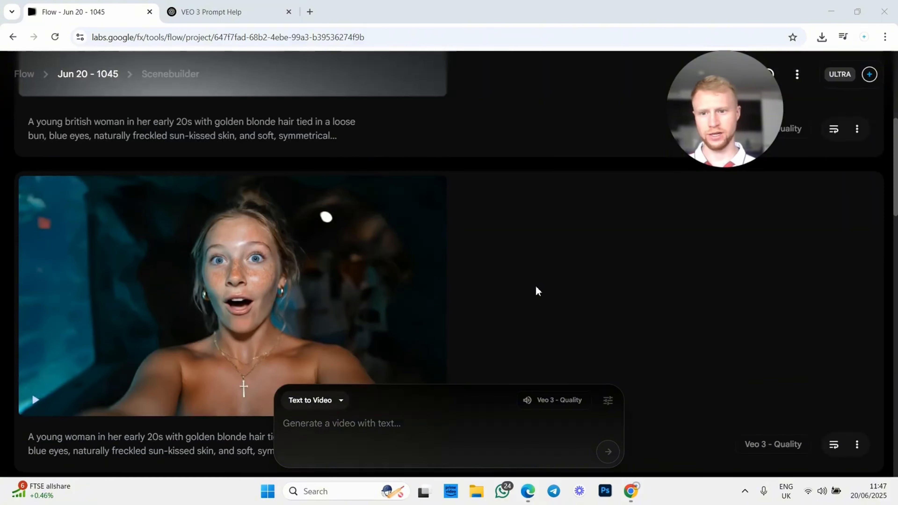
scroll(536, 291, "down", 4)
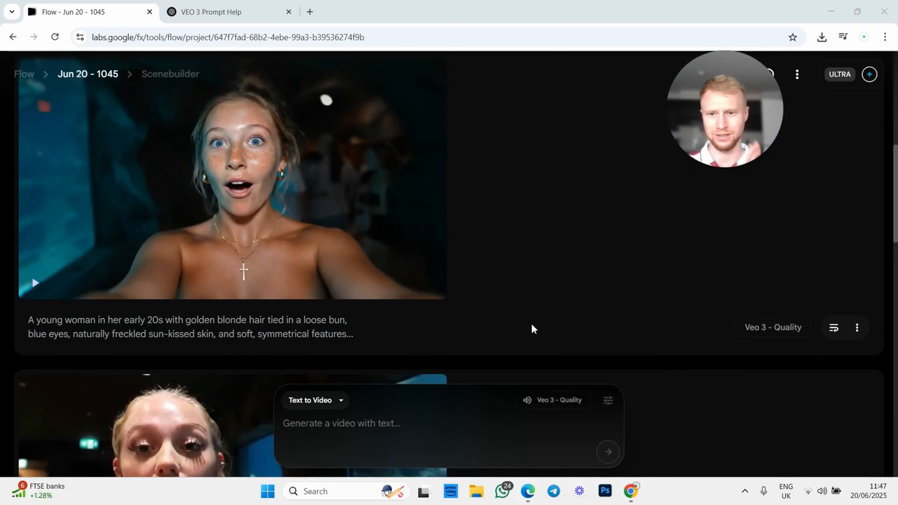
scroll(532, 327, "up", 2)
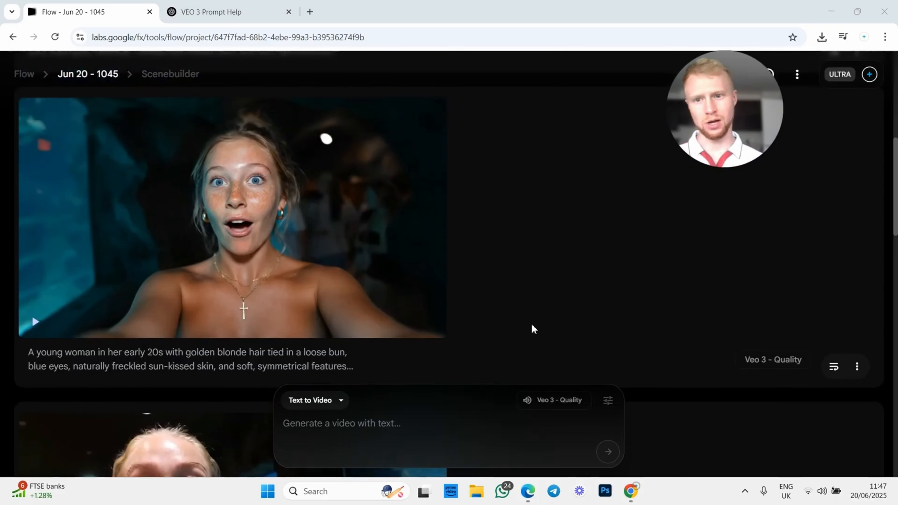
scroll(479, 247, "up", 10)
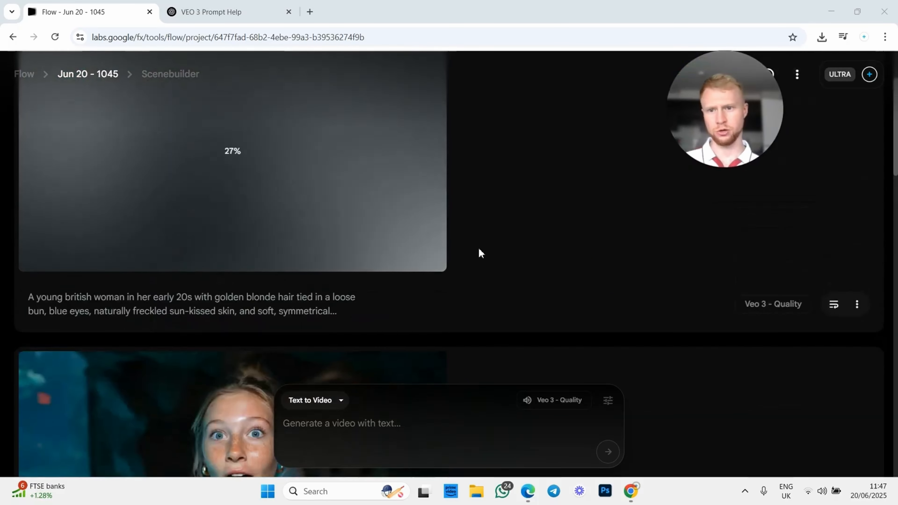
scroll(260, 213, "down", 6)
scroll(492, 213, "down", 6)
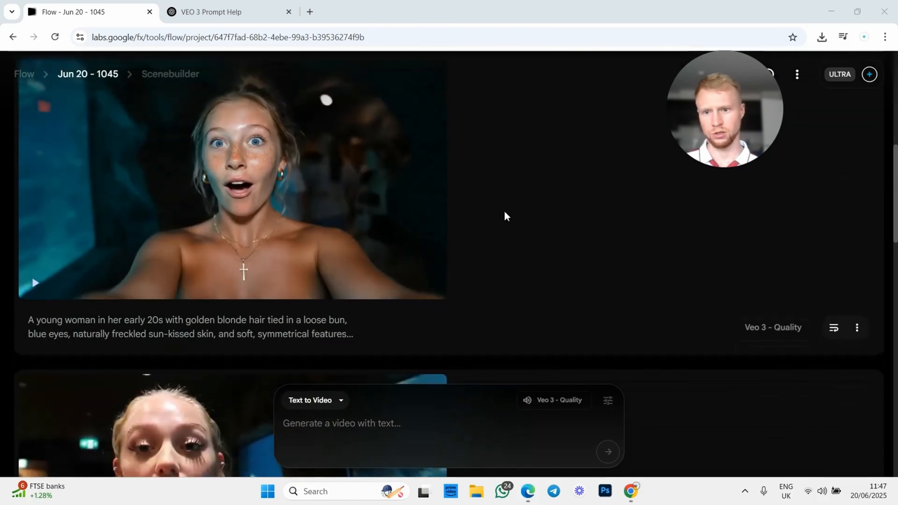
scroll(455, 237, "up", 2)
left_click(35, 341)
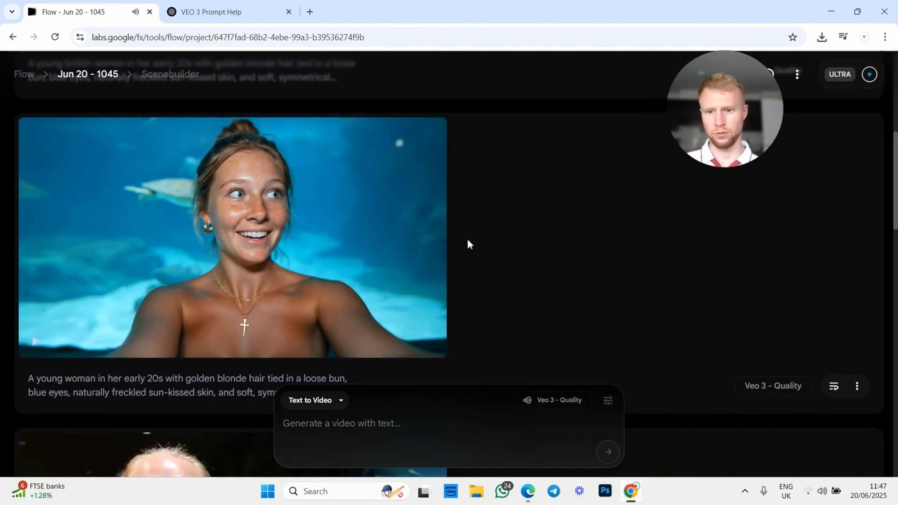
left_click_drag(391, 342, 94, 353)
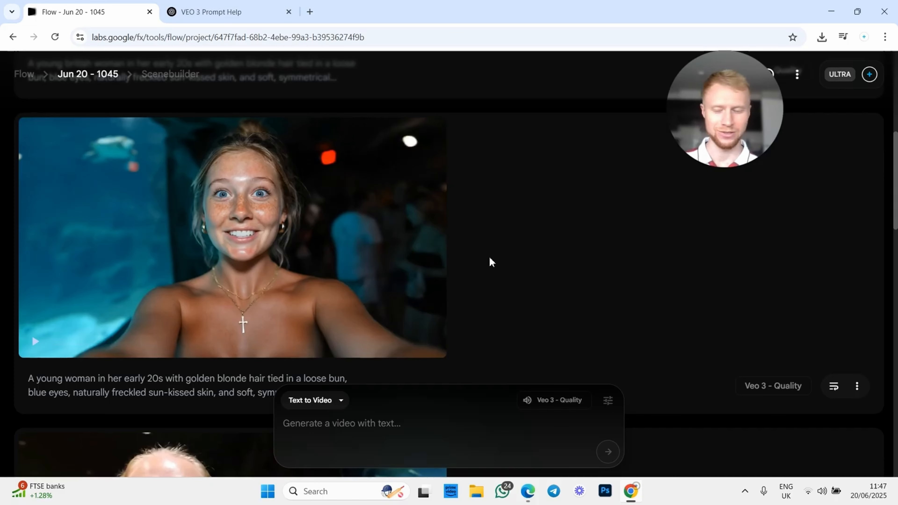
Check the prompt of the British woman video being generated and scrub the aquarium clip to its captioned section
scroll(490, 262, "up", 8)
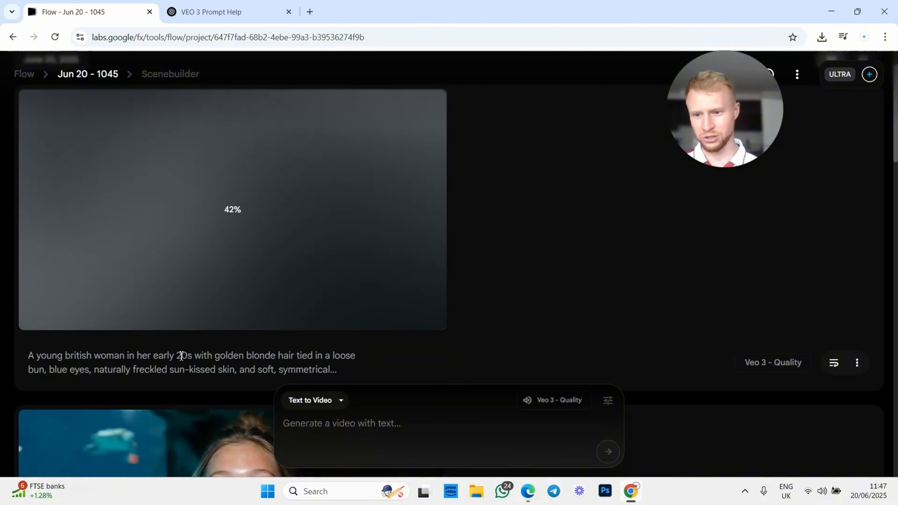
scroll(318, 336, "down", 5)
scroll(527, 285, "down", 1)
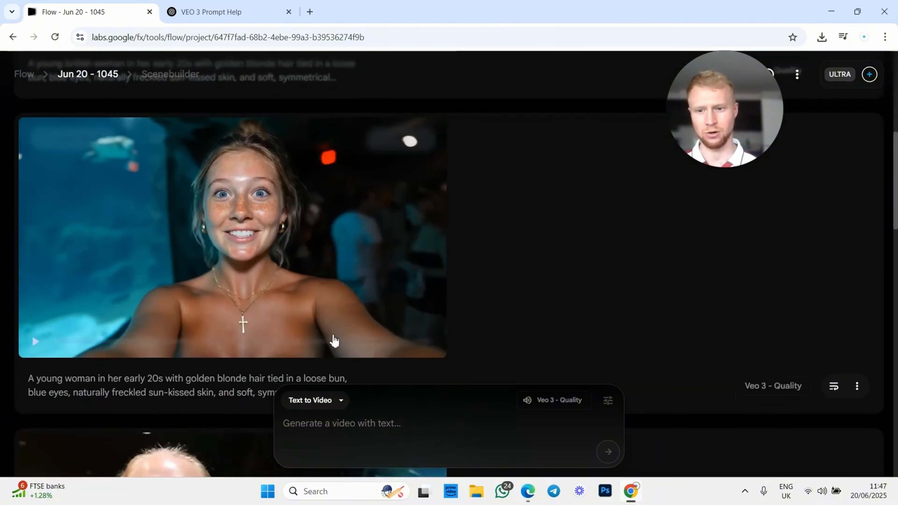
left_click(160, 341)
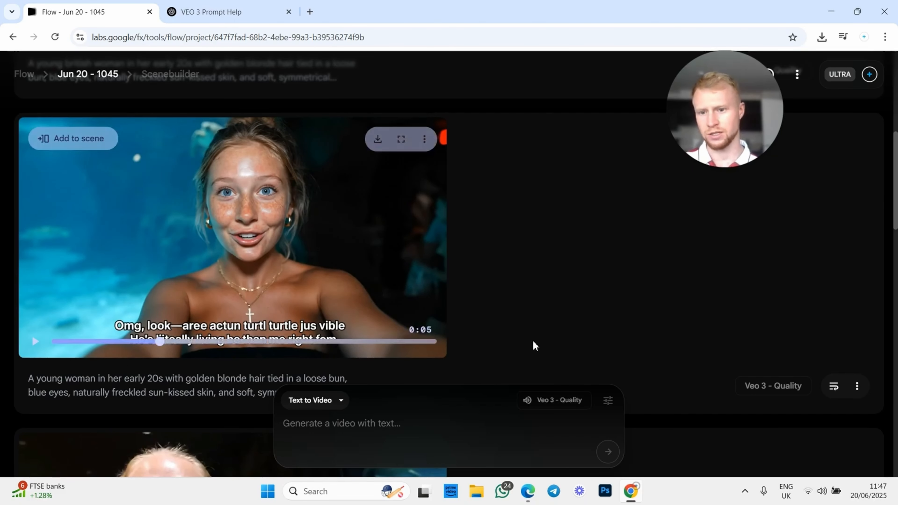
scroll(552, 331, "up", 2)
scroll(551, 330, "down", 2)
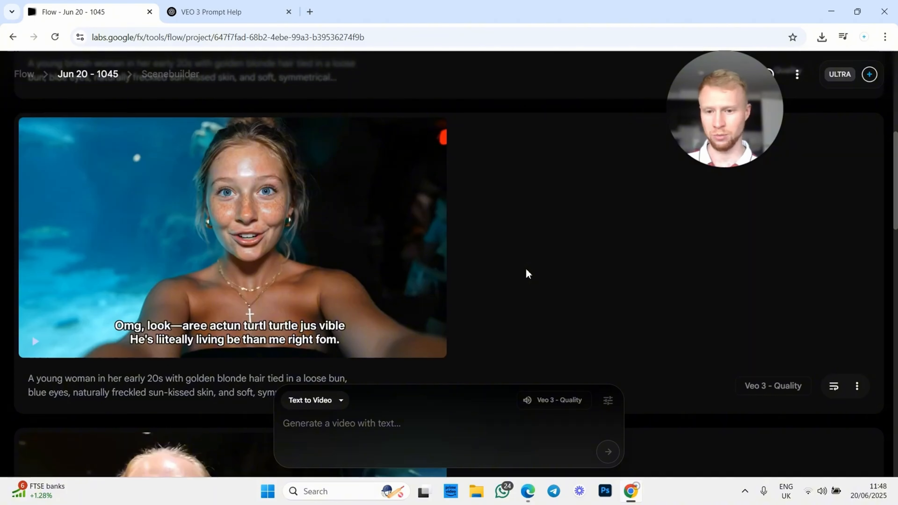
Compare the captioned Veo 3 - Quality aquarium clip with the Veo 2 - Fast one below it, playing the Veo 2 clip
scroll(527, 273, "up", 3)
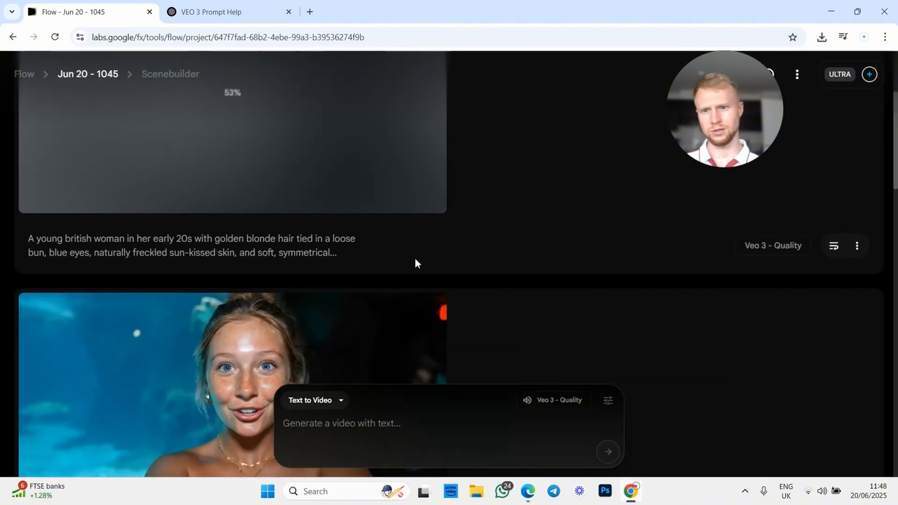
scroll(407, 259, "up", 2)
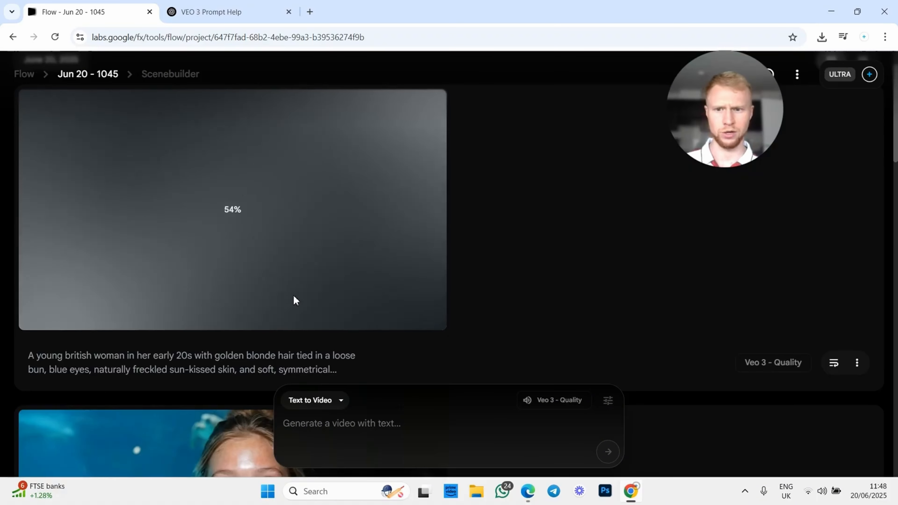
scroll(383, 281, "up", 1)
scroll(463, 265, "down", 10)
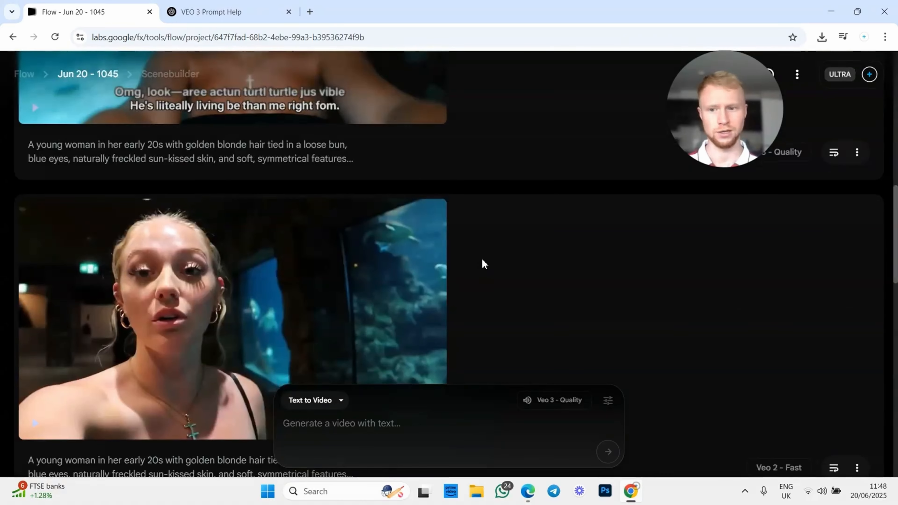
scroll(483, 264, "up", 5)
scroll(485, 262, "down", 7)
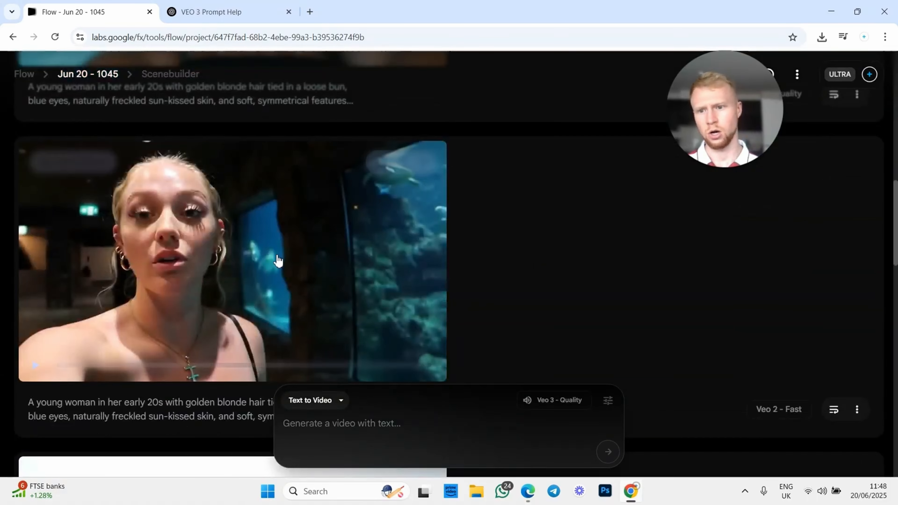
mouse_move(278, 261)
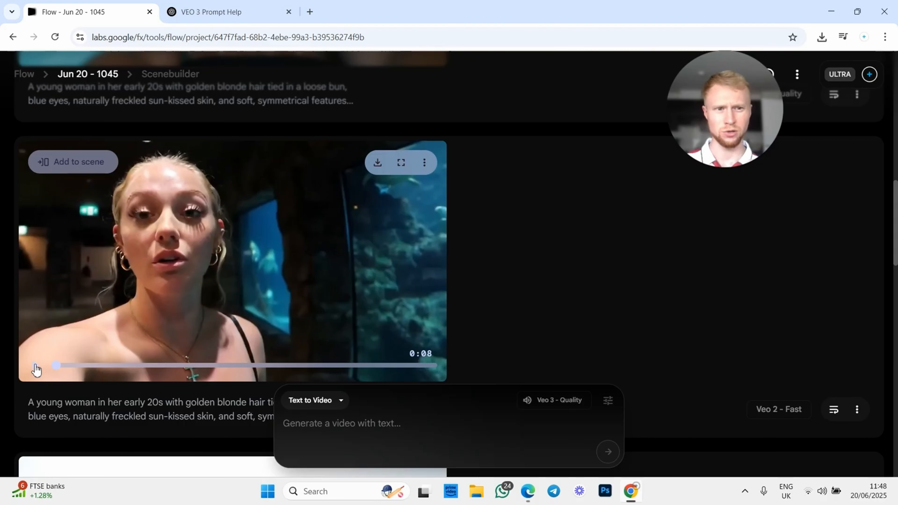
scroll(105, 331, "up", 9)
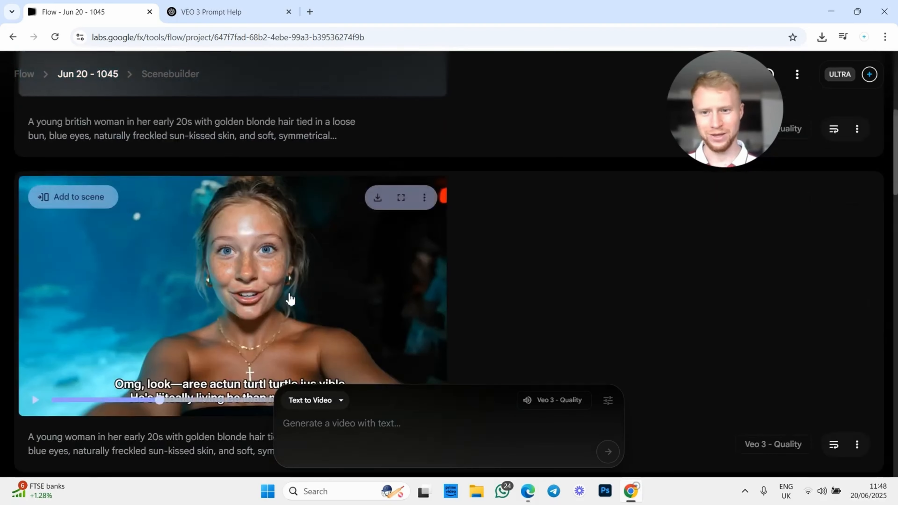
scroll(291, 299, "down", 6)
scroll(290, 299, "down", 4)
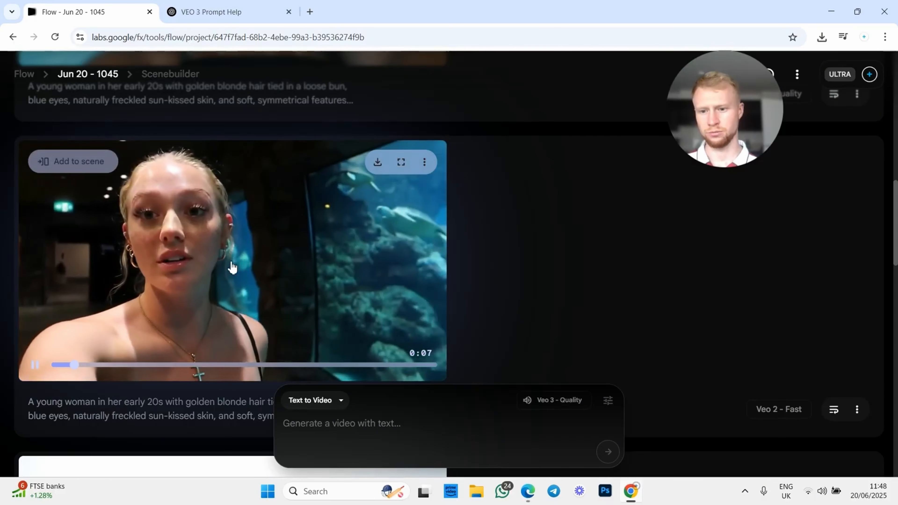
scroll(354, 283, "down", 3)
scroll(449, 308, "up", 8)
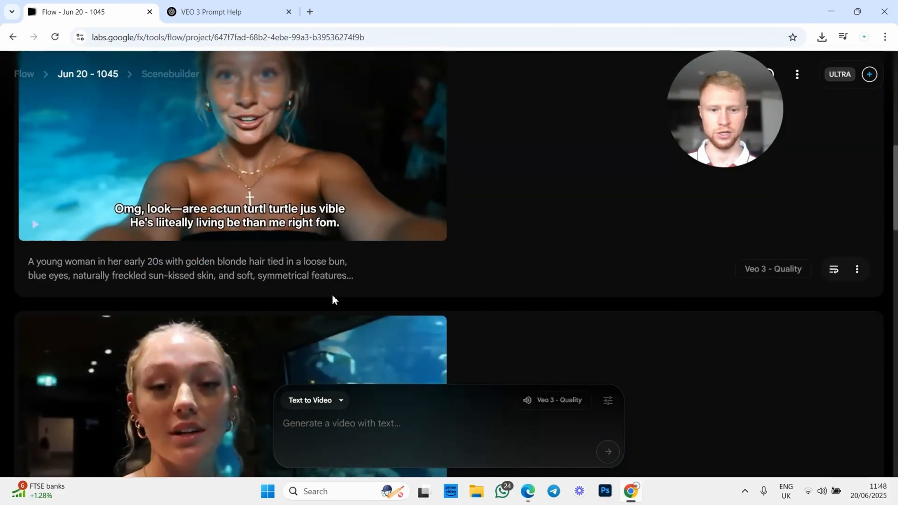
Check the outputs-per-prompt, model and credit settings used for text-to-video generation, and close them unchanged
scroll(334, 300, "down", 2)
left_click(576, 401)
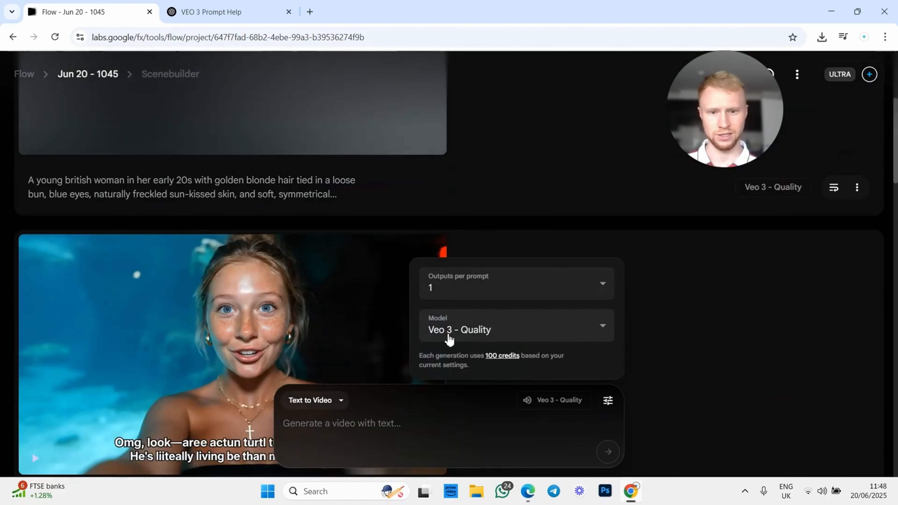
left_click(700, 337)
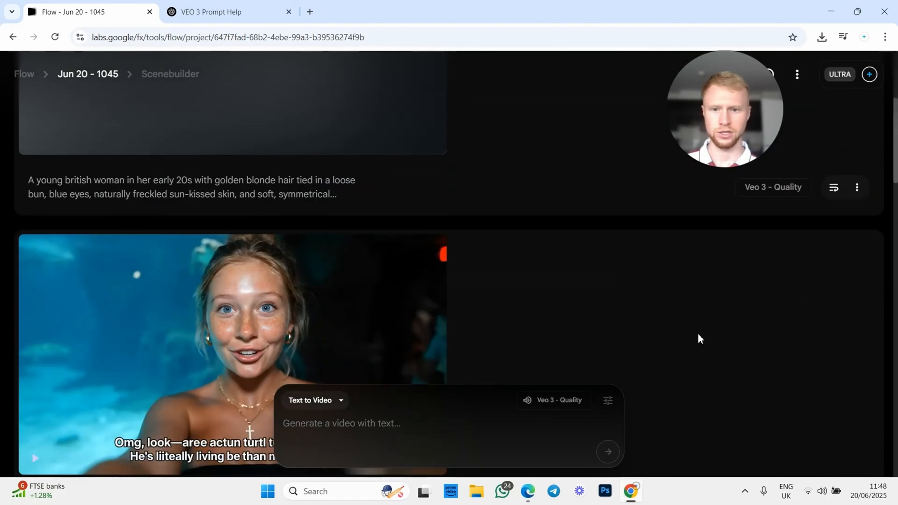
View the download format options for the captioned Veo 3 - Quality aquarium clip without downloading it
scroll(727, 339, "down", 3)
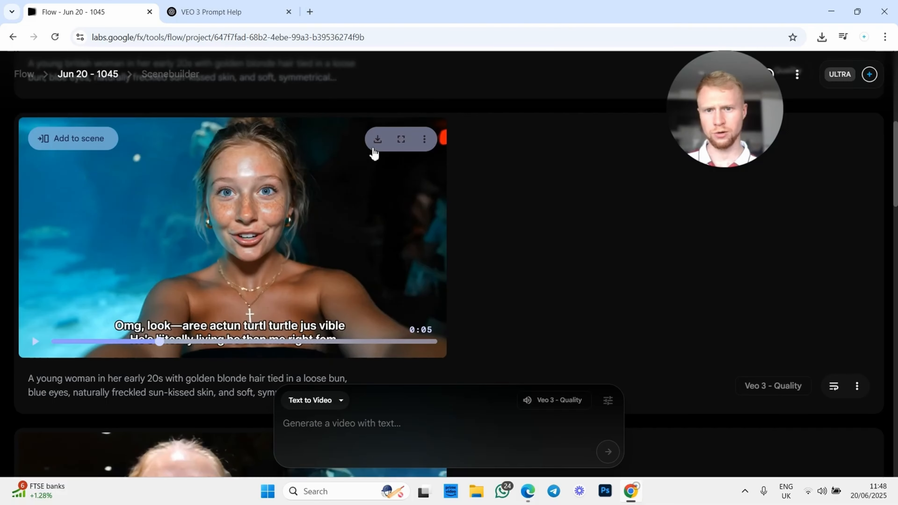
left_click(376, 145)
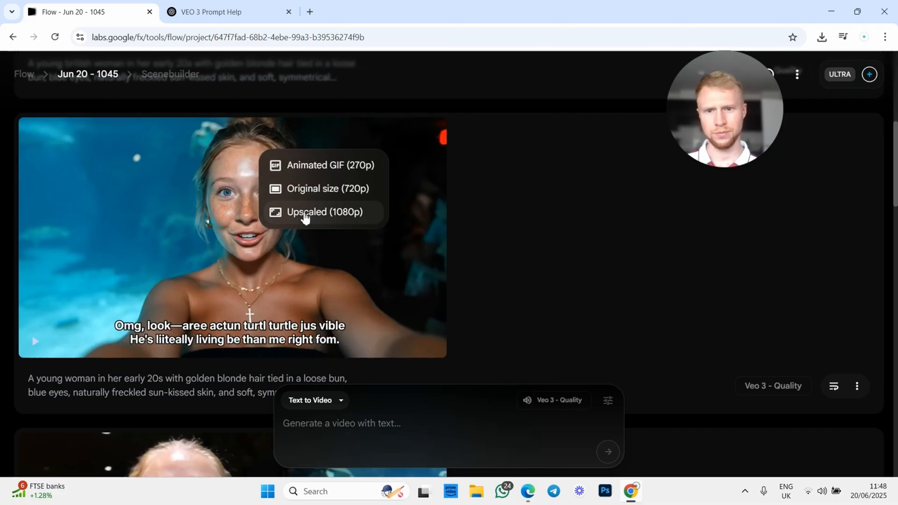
left_click(424, 212)
left_click_drag(756, 123, 803, 117)
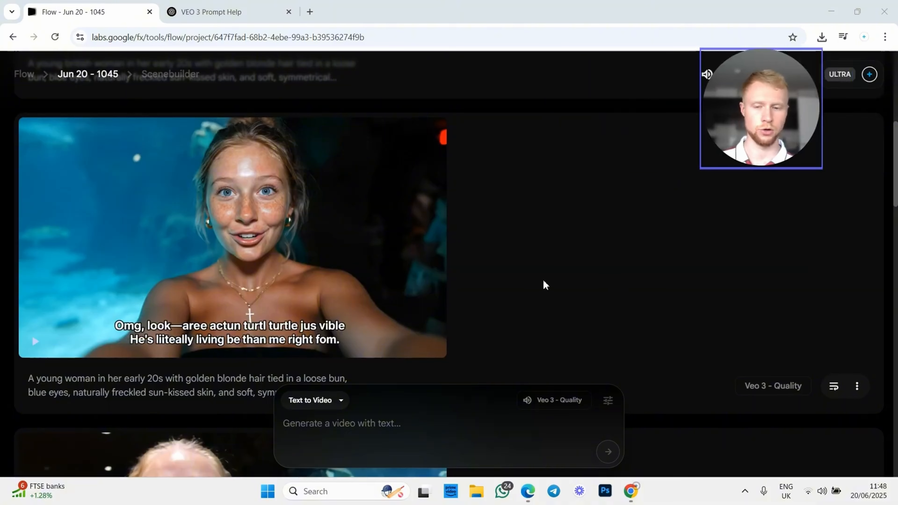
Look over the project's generated clips, and play and pause the newest British woman aquarium clip at the top of the project
scroll(475, 242, "up", 10)
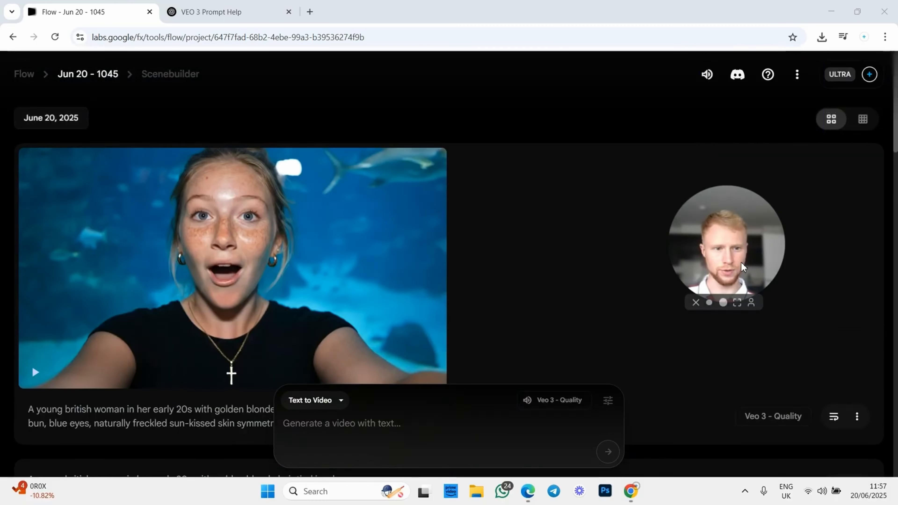
left_click_drag(725, 244, 736, 127)
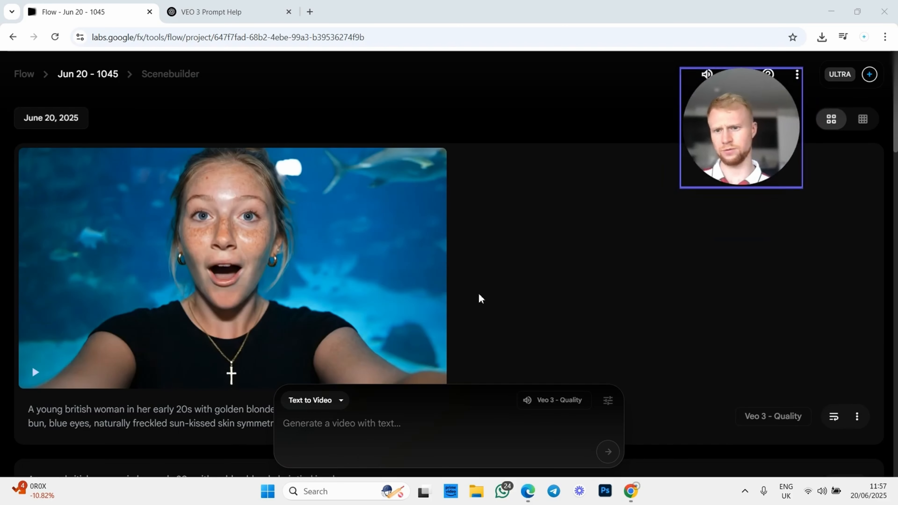
mouse_move(271, 284)
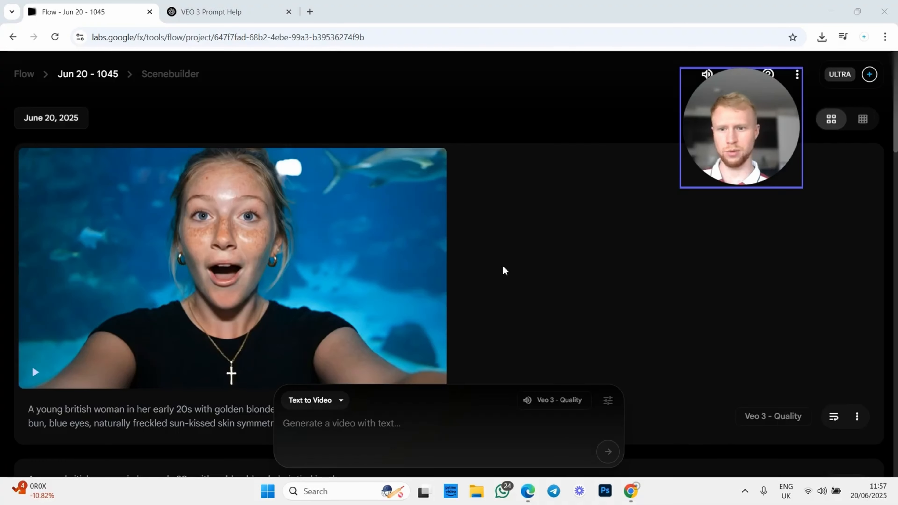
scroll(504, 270, "down", 10)
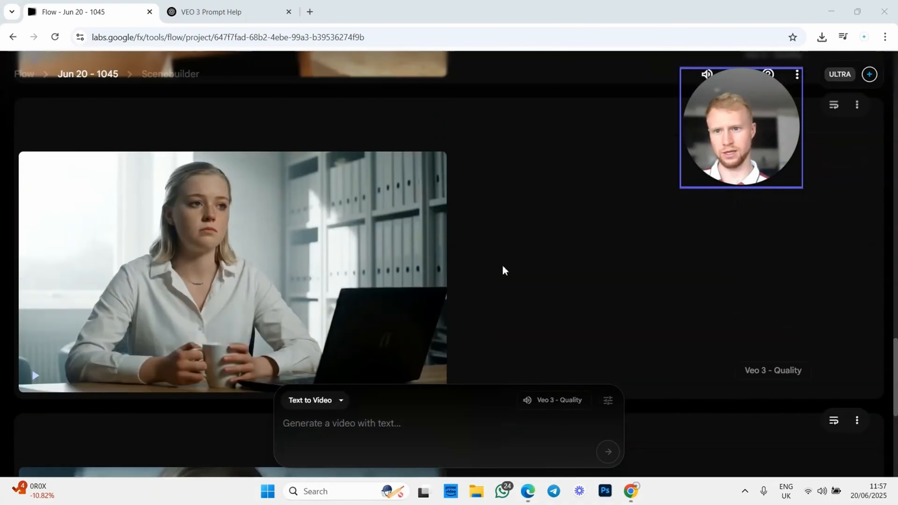
scroll(504, 271, "up", 6)
scroll(559, 264, "up", 8)
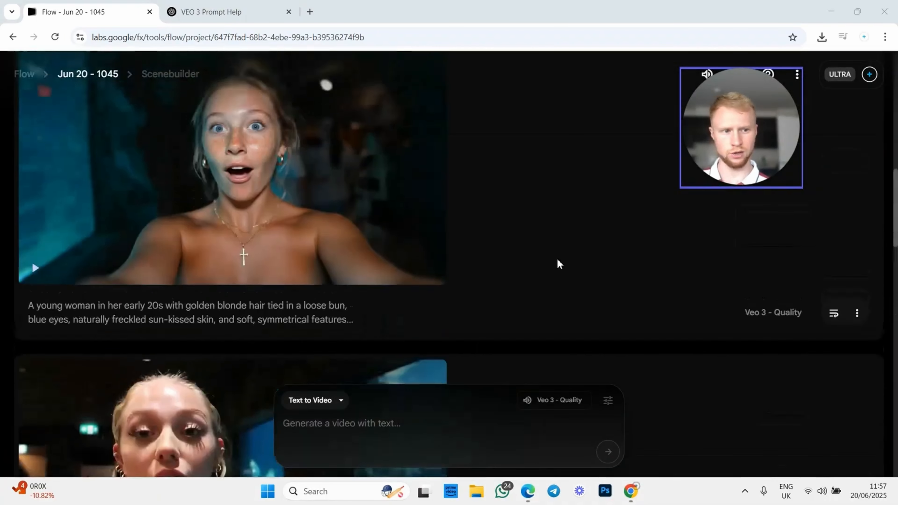
mouse_move(317, 235)
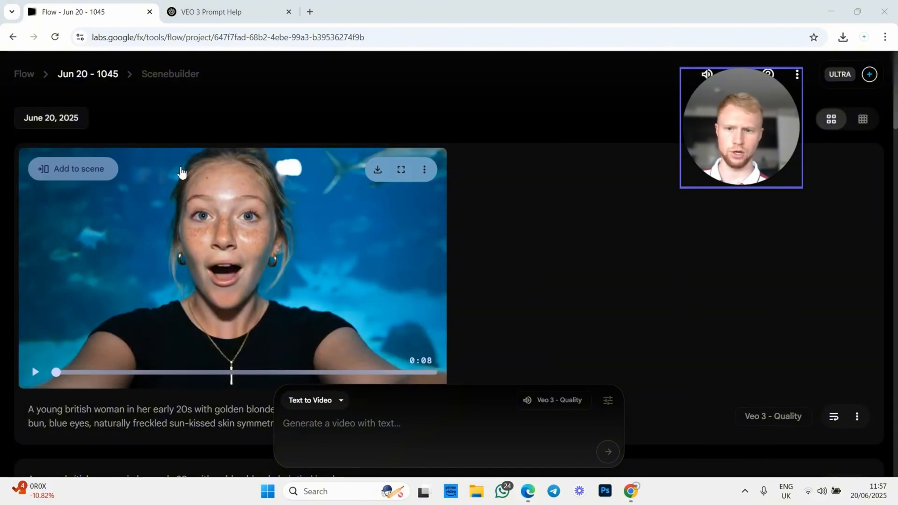
left_click(35, 372)
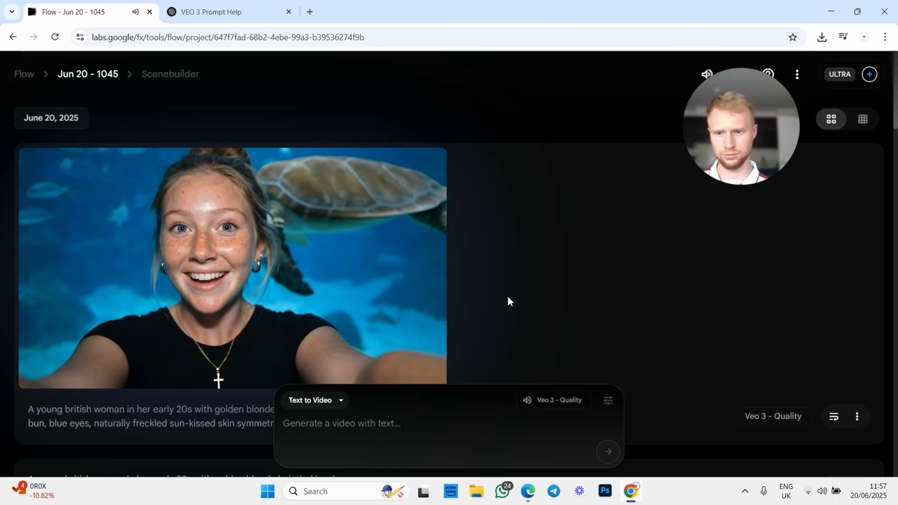
mouse_move(58, 351)
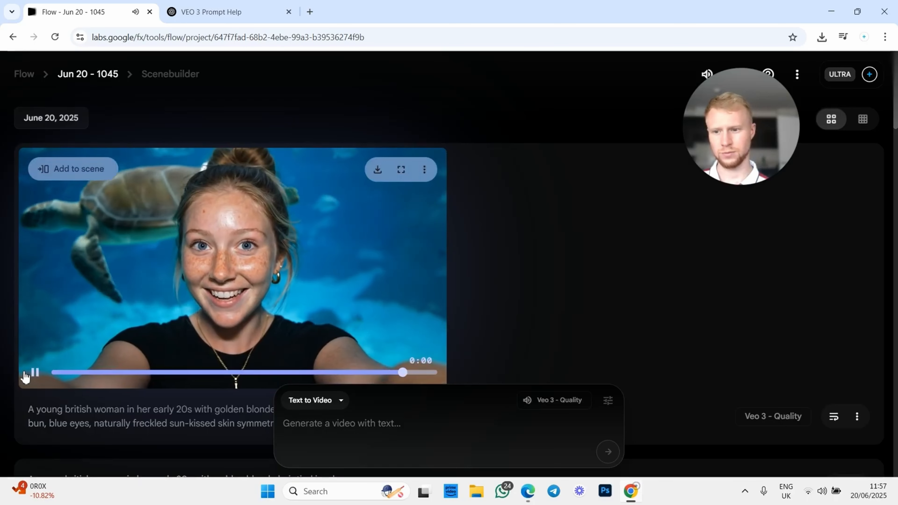
left_click(32, 372)
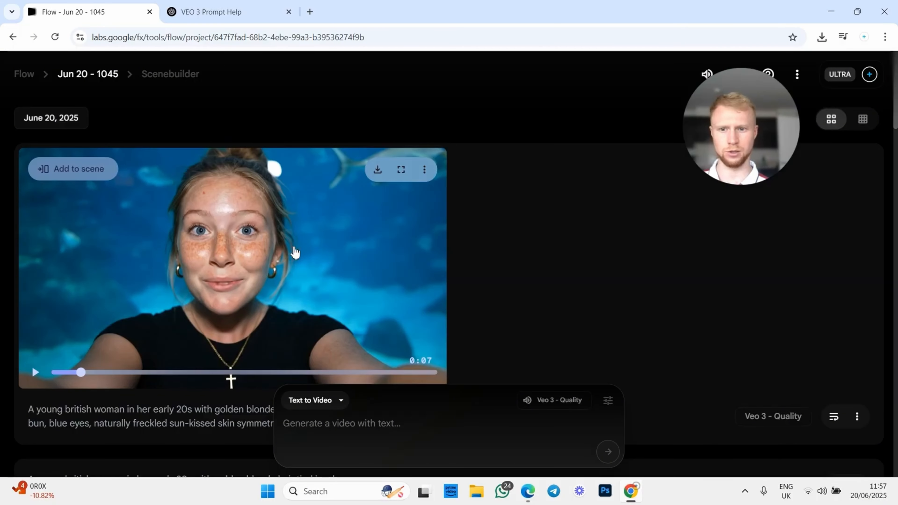
Download the newest British woman aquarium clip in the Upscaled (1080p) format
left_click(377, 171)
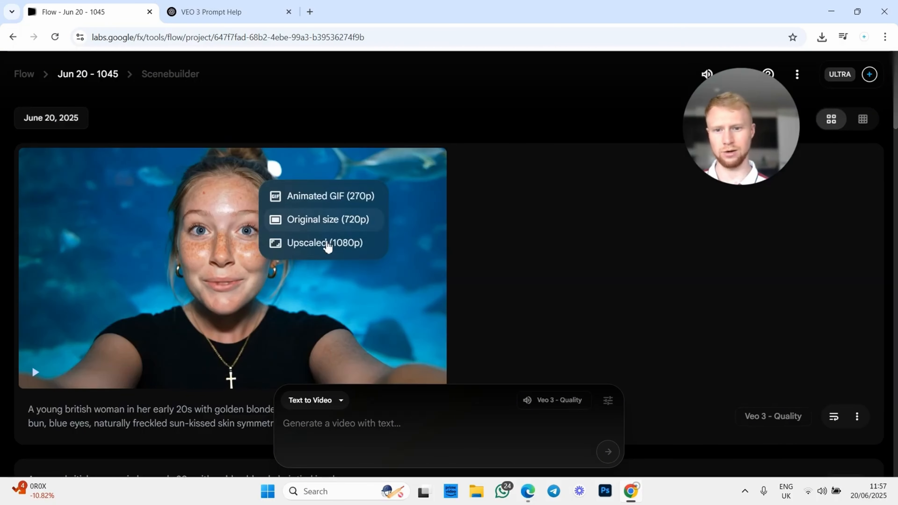
left_click(322, 244)
left_click_drag(705, 139, 627, 140)
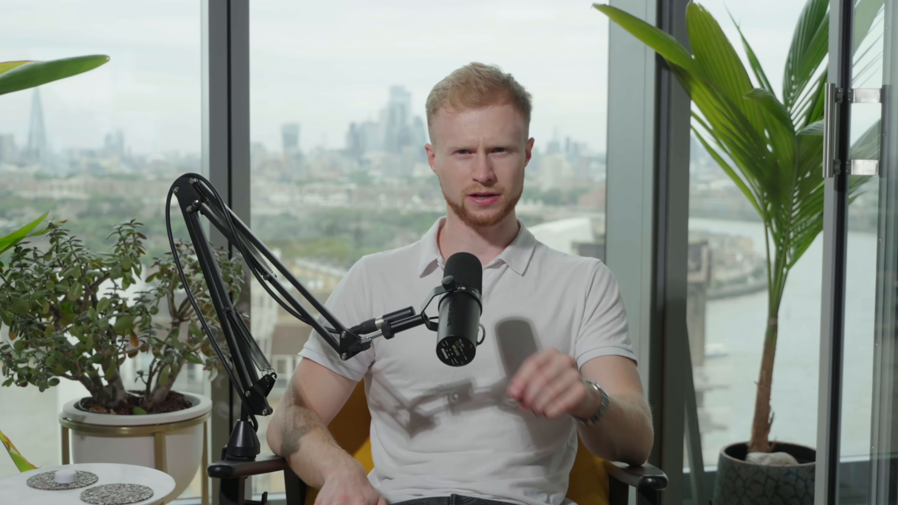